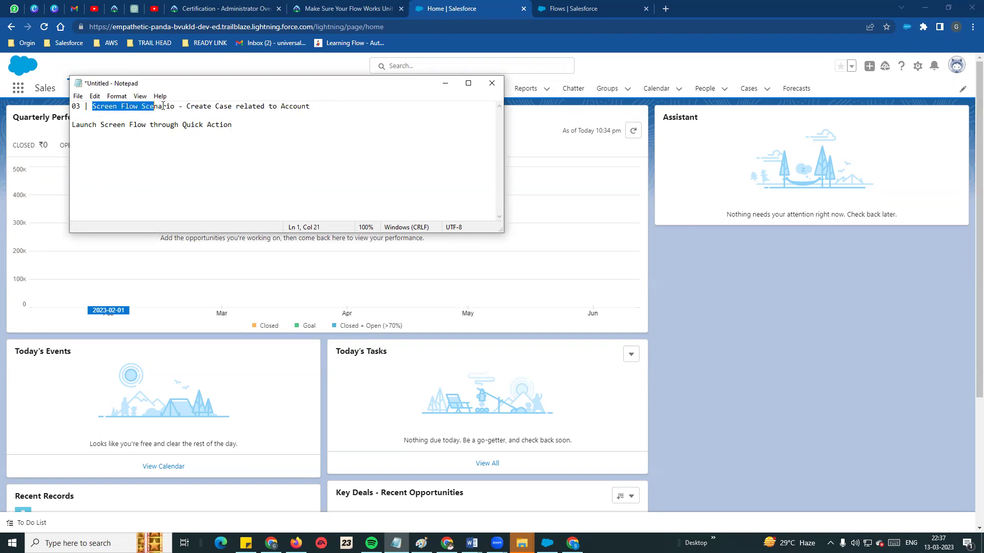
Step: Highlight 'Create Case related to Account' and 'Quick Action' in the Notepad scenario notes
click(243, 114)
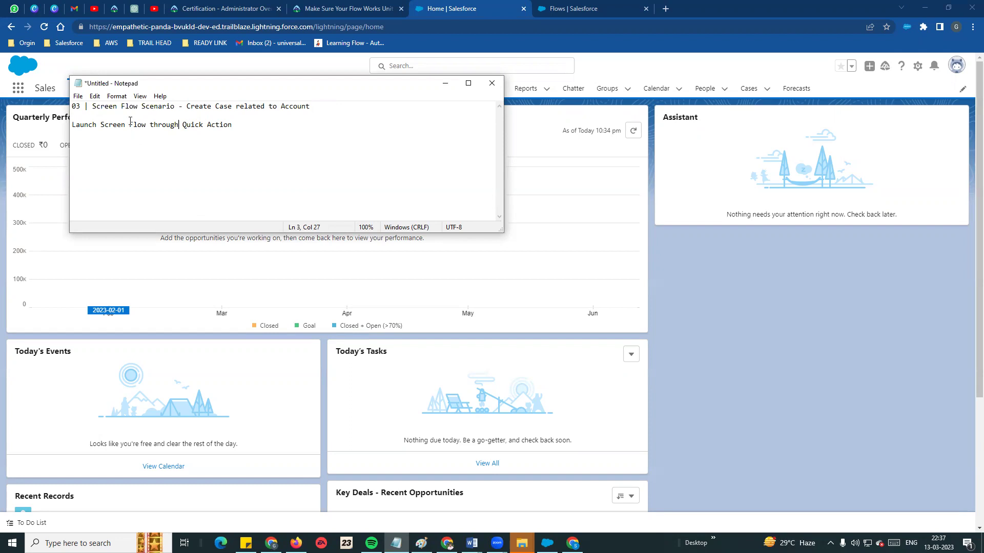
drag(187, 106, 309, 107)
key(ctrl+End)
drag(187, 106, 235, 106)
click(256, 137)
double_click(223, 106)
click(112, 139)
drag(205, 124, 214, 131)
click(204, 127)
drag(183, 124, 234, 150)
Step: Open the Edge Communications account record and show its Details
click(527, 154)
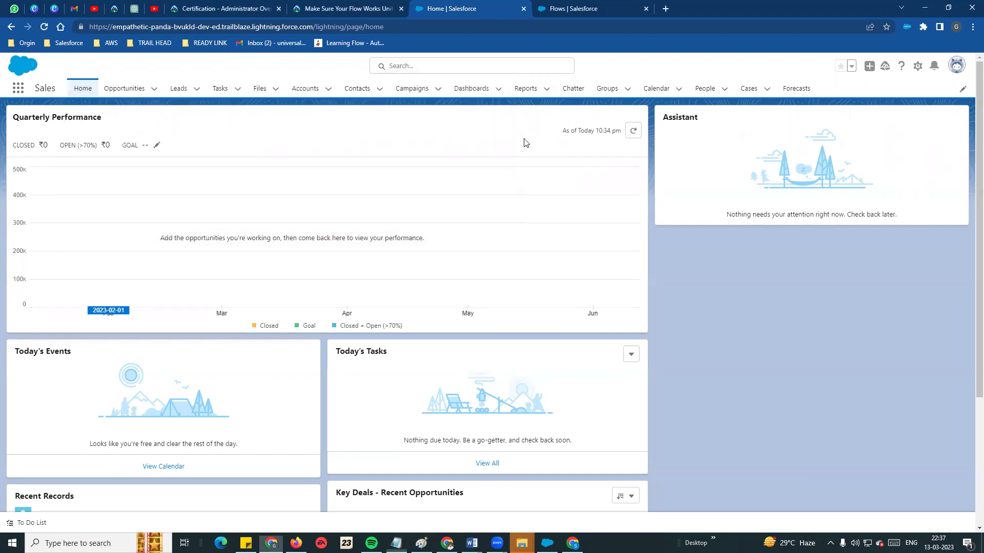
click(304, 92)
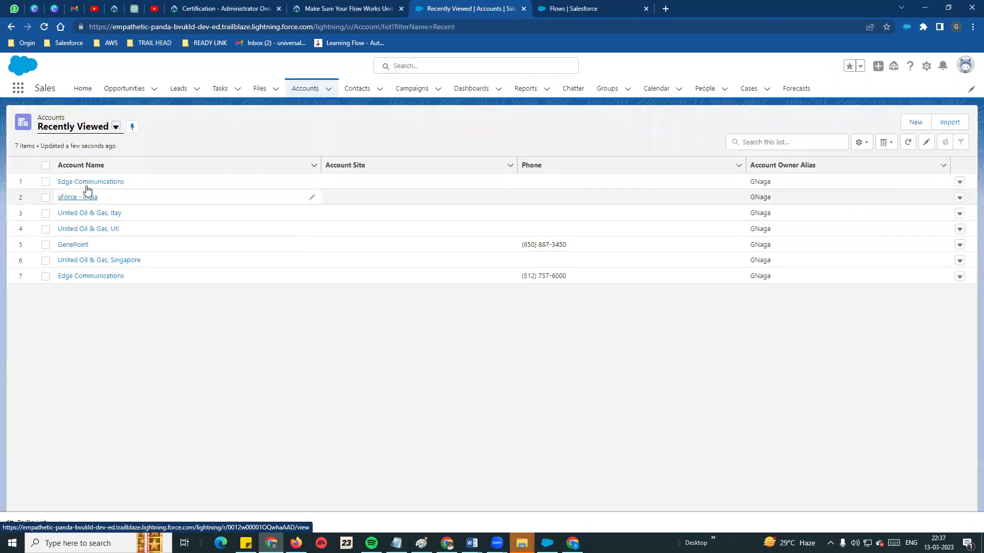
click(88, 185)
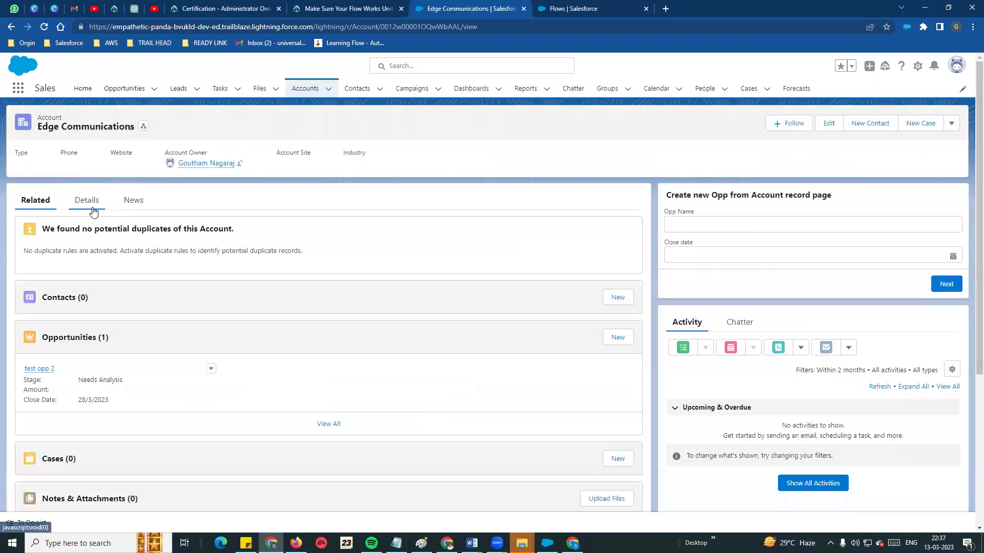
click(79, 204)
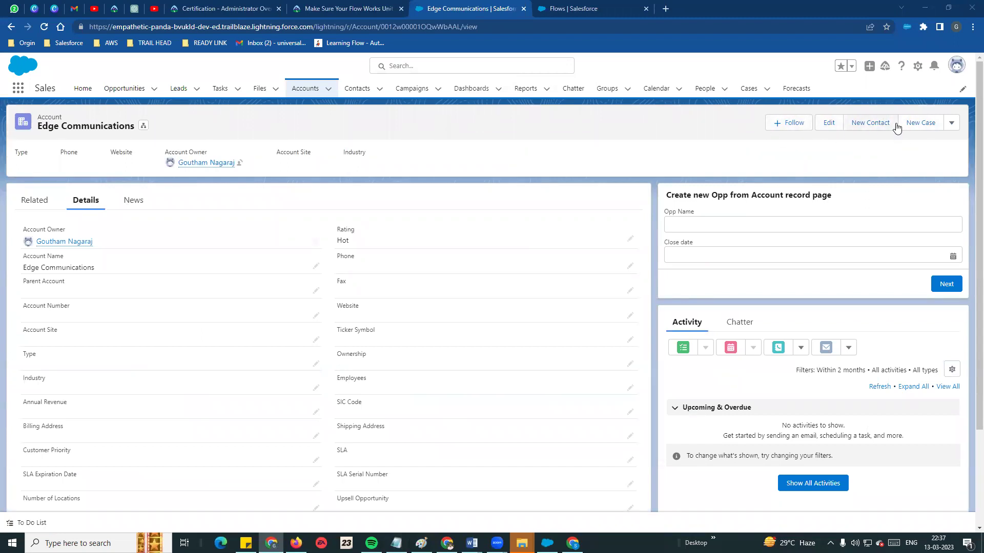
Step: Review the account's standard New Case form and close it unsaved, then go to Setup Flows
click(924, 127)
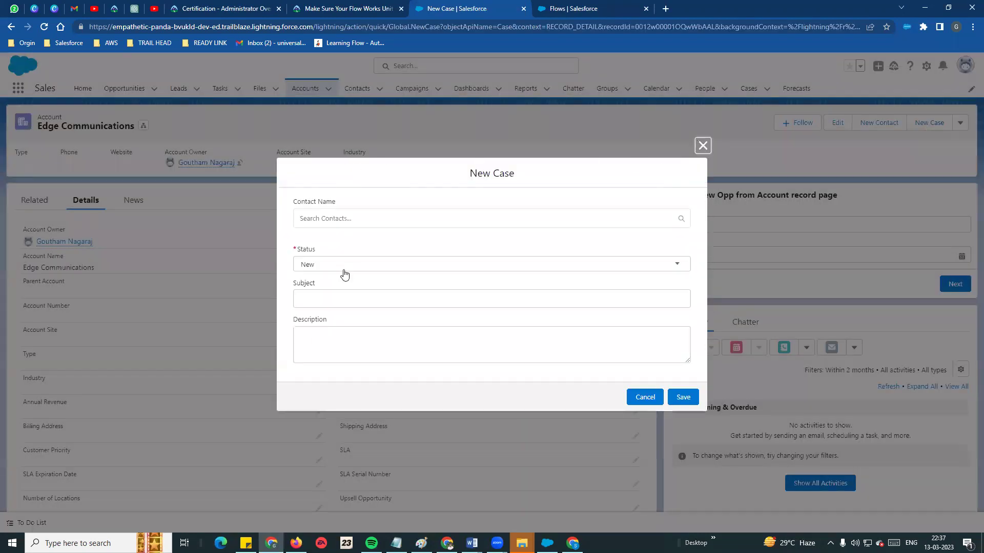
click(342, 265)
click(337, 303)
click(342, 332)
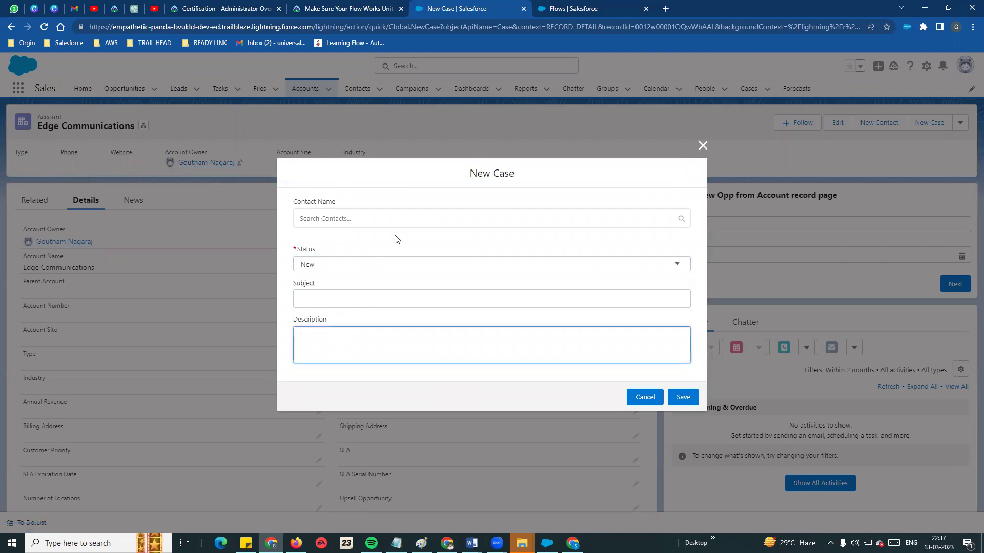
click(712, 145)
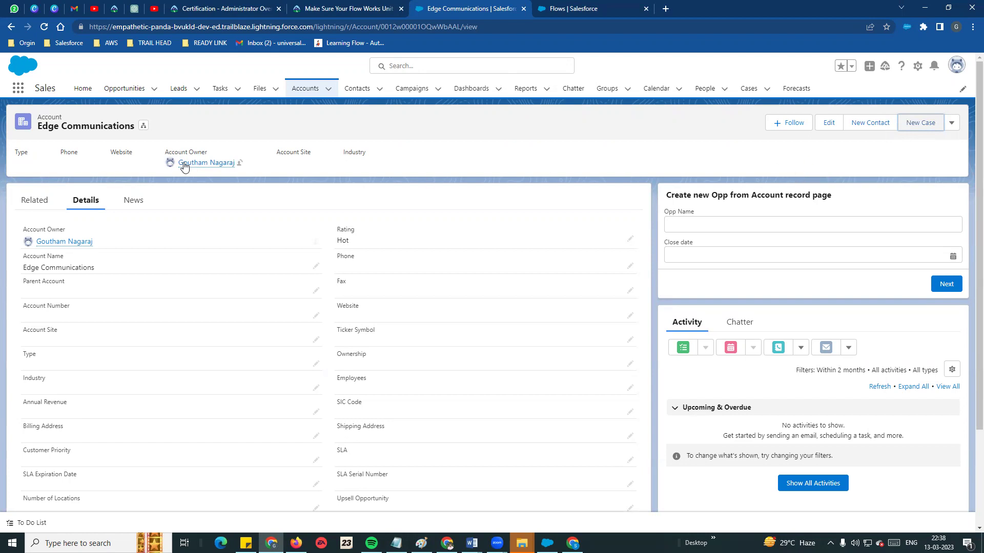
click(611, 6)
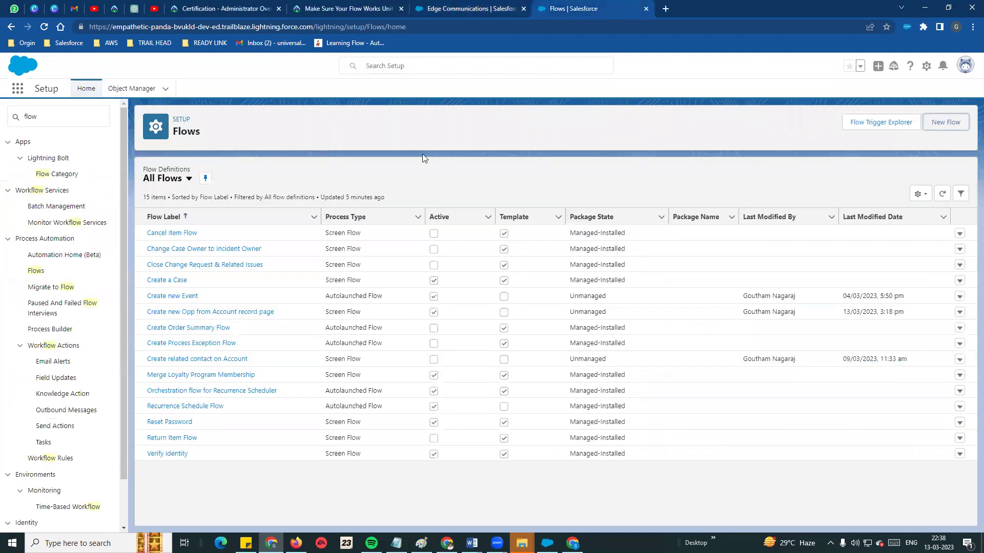
Step: Create a new screen flow and begin adding a Variable resource
click(941, 129)
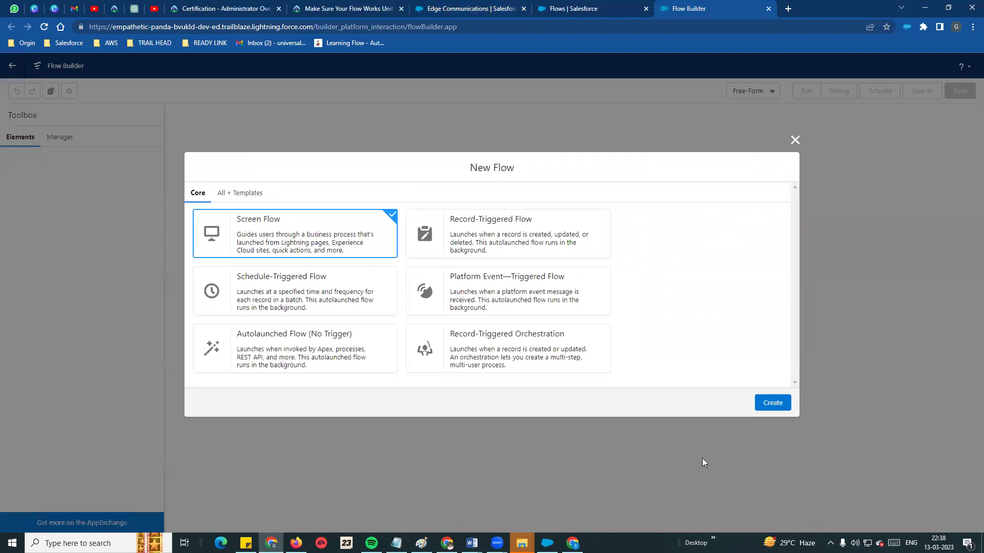
click(772, 403)
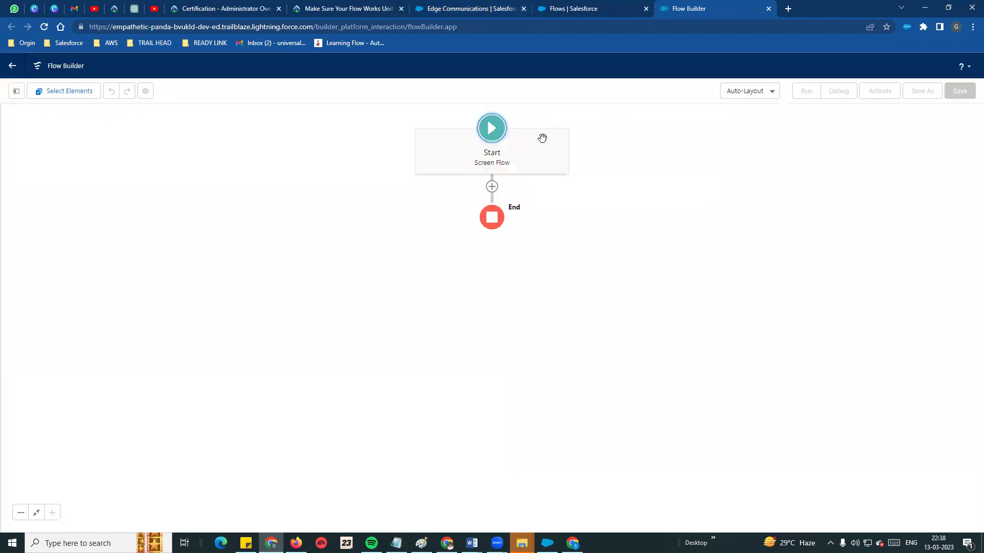
click(17, 91)
click(31, 186)
click(325, 253)
click(384, 274)
Step: Define the variable recordId as Text, available for input, and save it
click(392, 271)
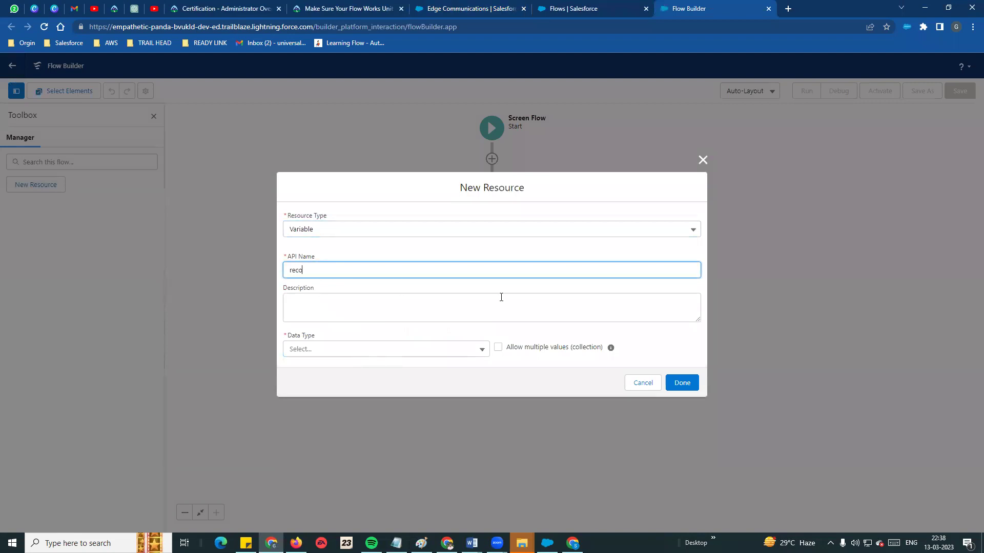
text(recordId)
click(358, 313)
click(345, 349)
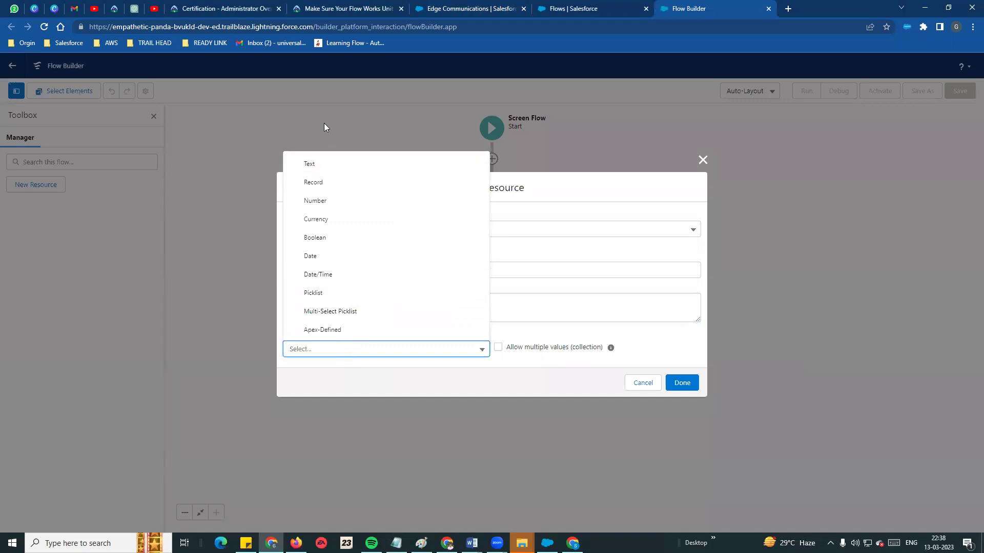
click(321, 164)
click(286, 377)
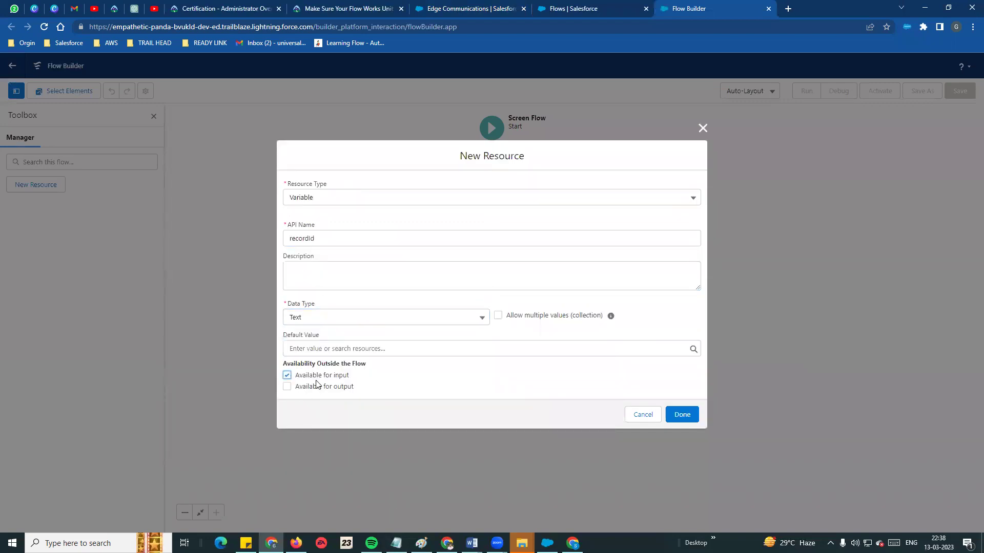
click(491, 388)
click(680, 413)
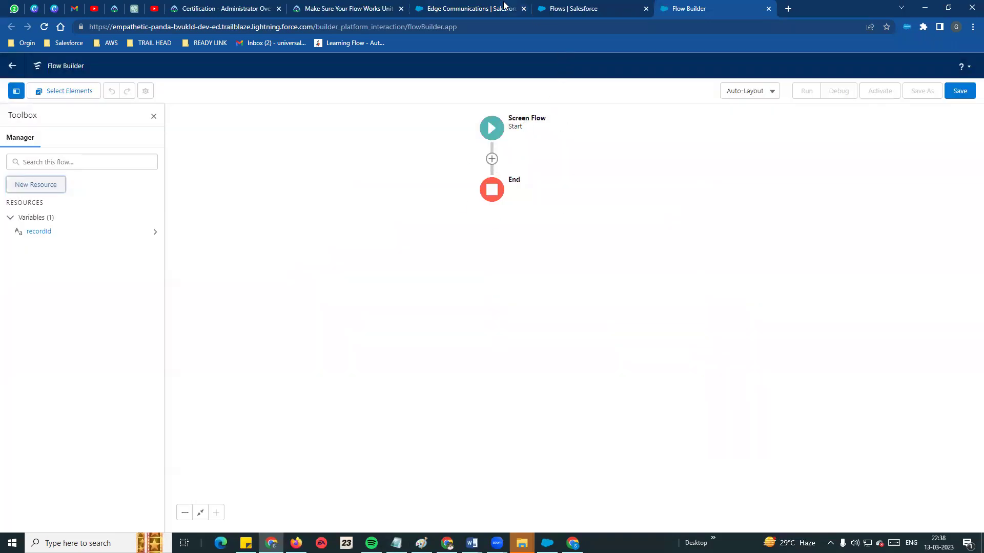
click(463, 8)
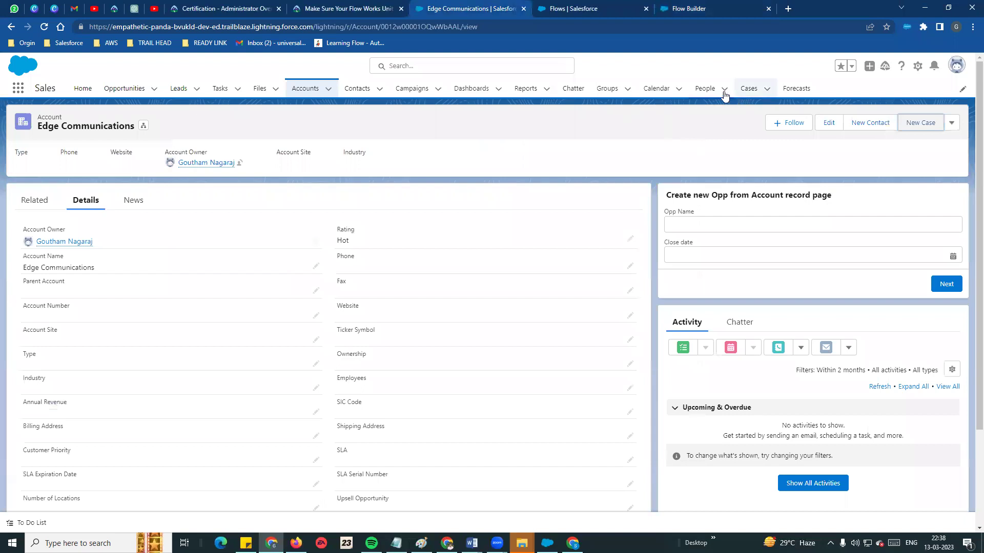
Step: Open Cases in a new tab and try saving a blank new case to reveal required fields
right_click(749, 92)
click(784, 100)
key(ctrl+Tab)
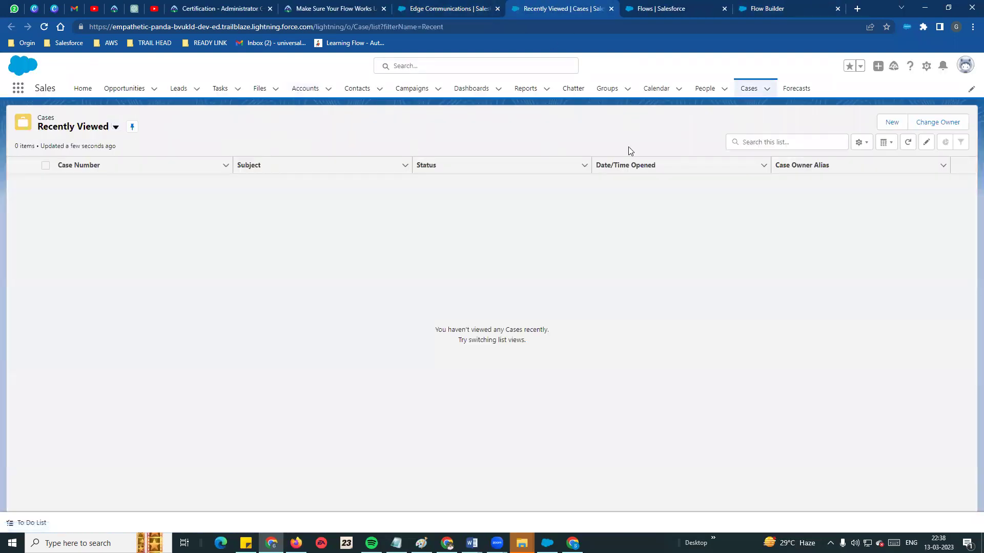
click(890, 123)
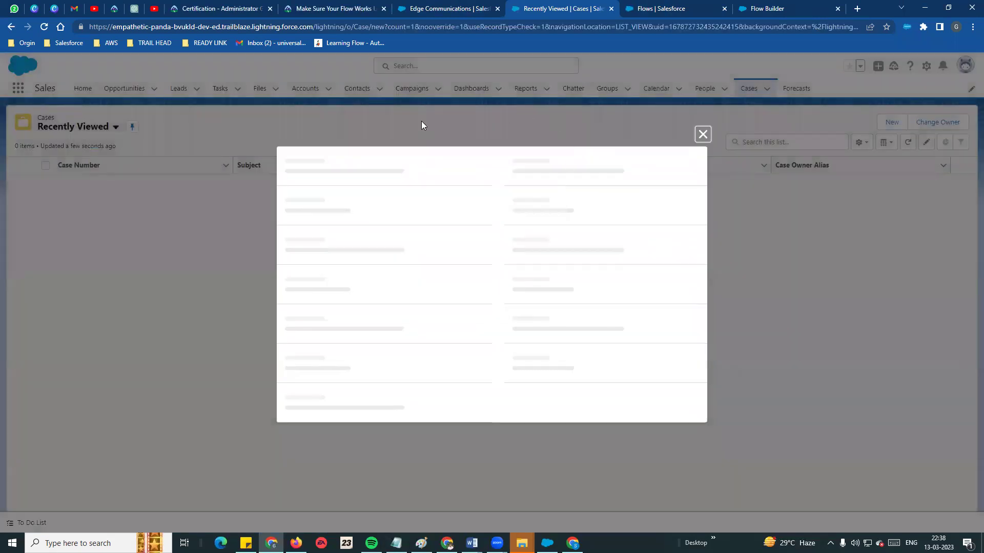
click(686, 477)
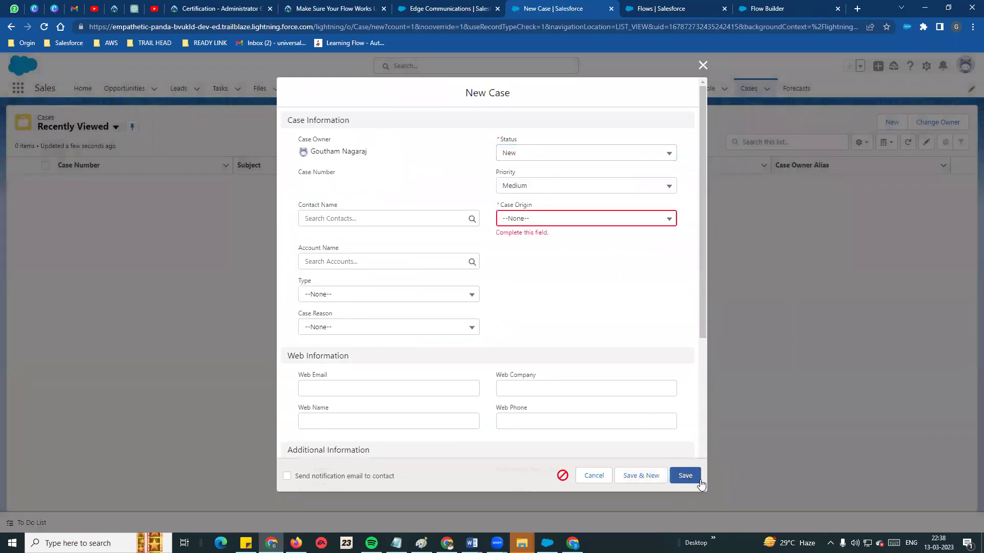
Step: Inspect the Case Origin, Status, Account Name, Subject and Description fields, then close unsaved
drag(501, 206, 541, 211)
click(550, 219)
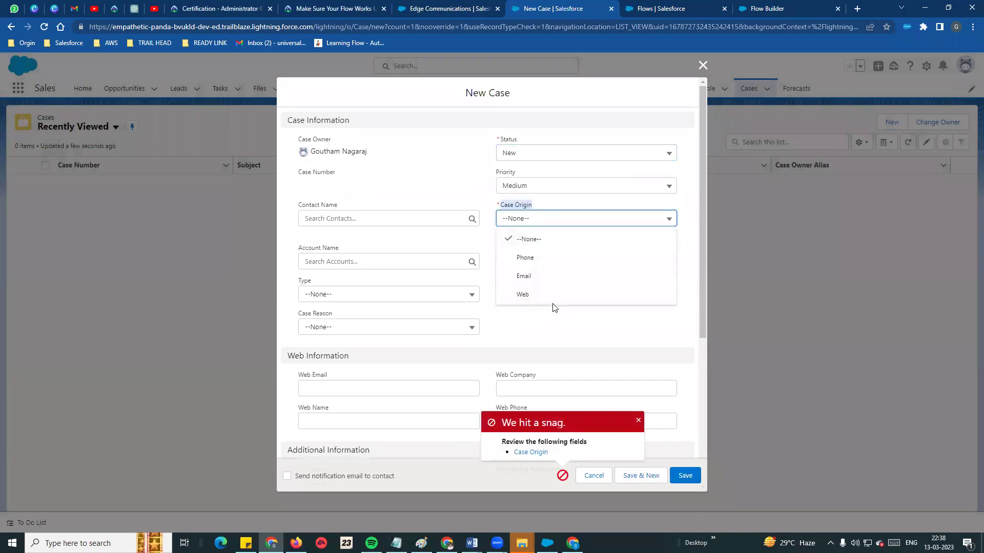
click(541, 156)
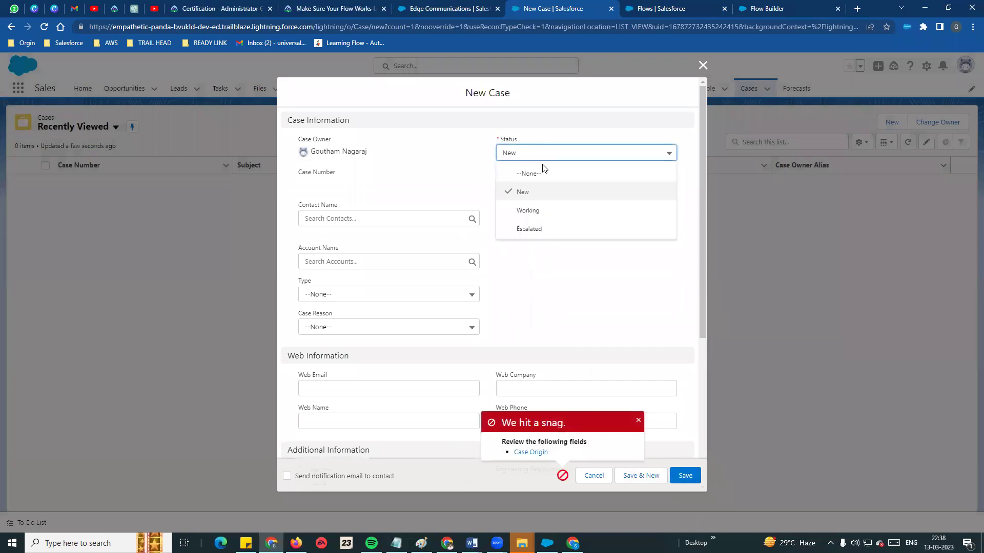
click(576, 288)
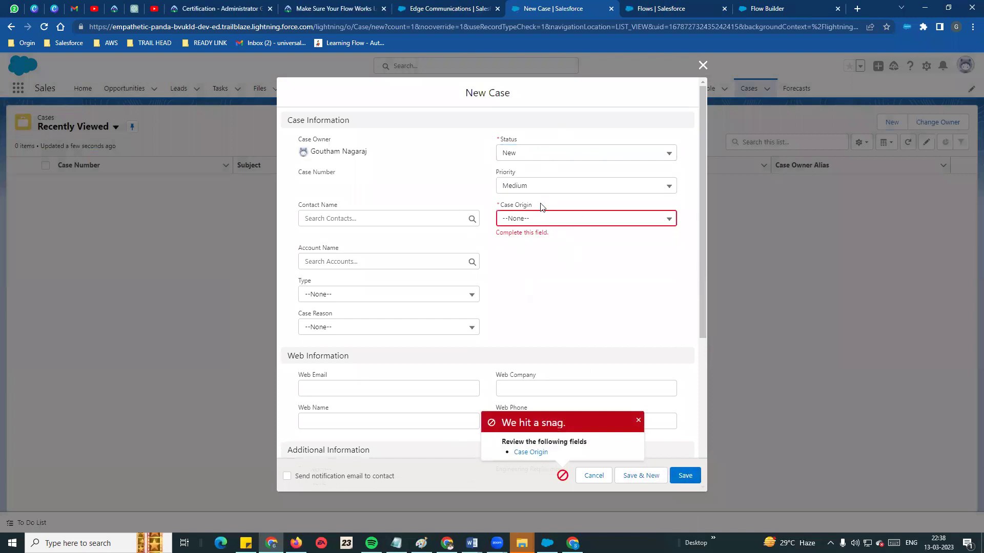
scroll(537, 263, down, 2)
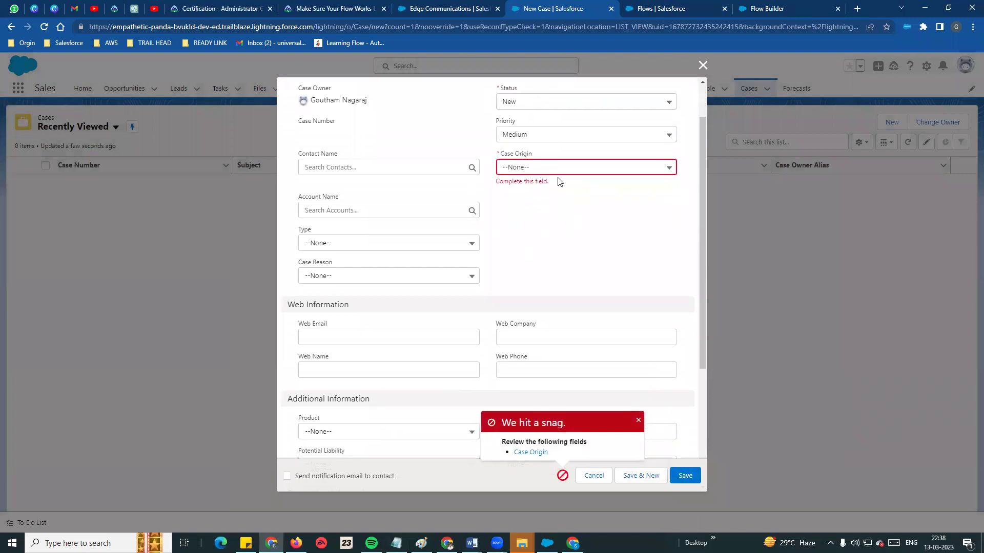
drag(300, 146, 352, 151)
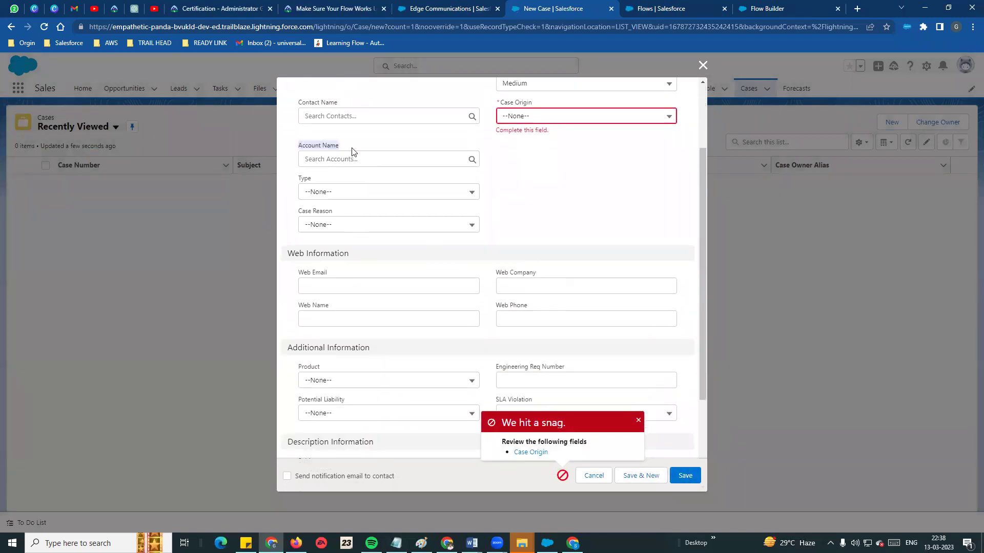
click(399, 295)
scroll(428, 300, down, 3)
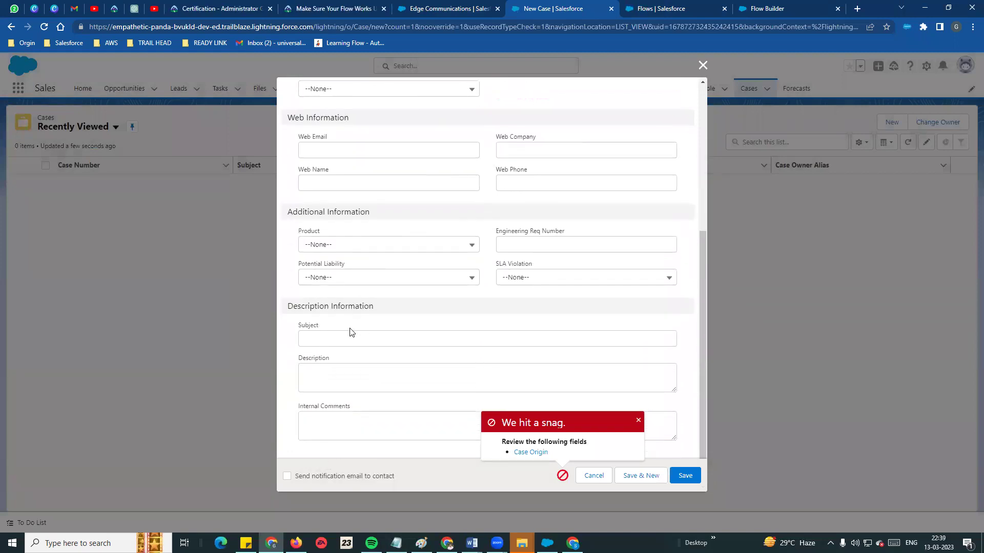
click(309, 336)
key(Tab)
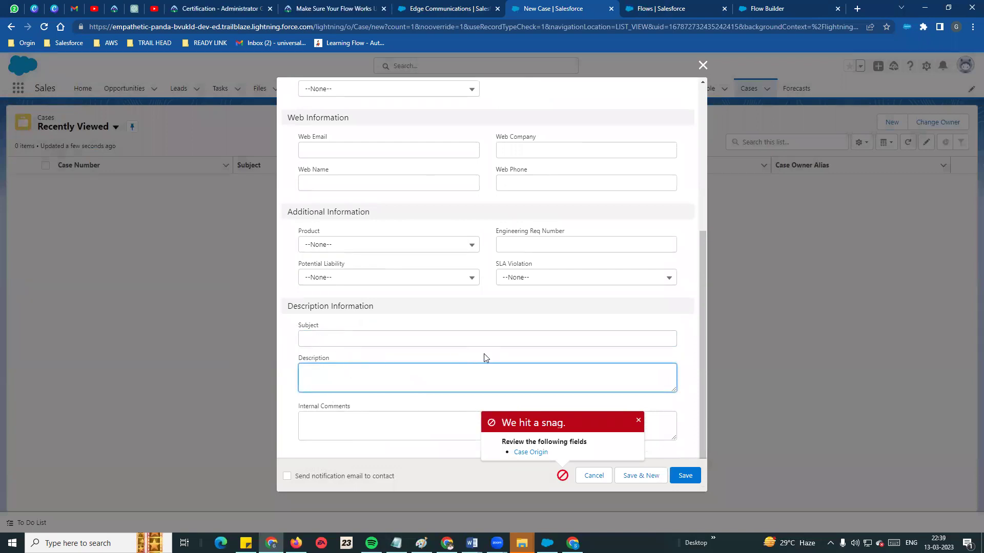
click(703, 65)
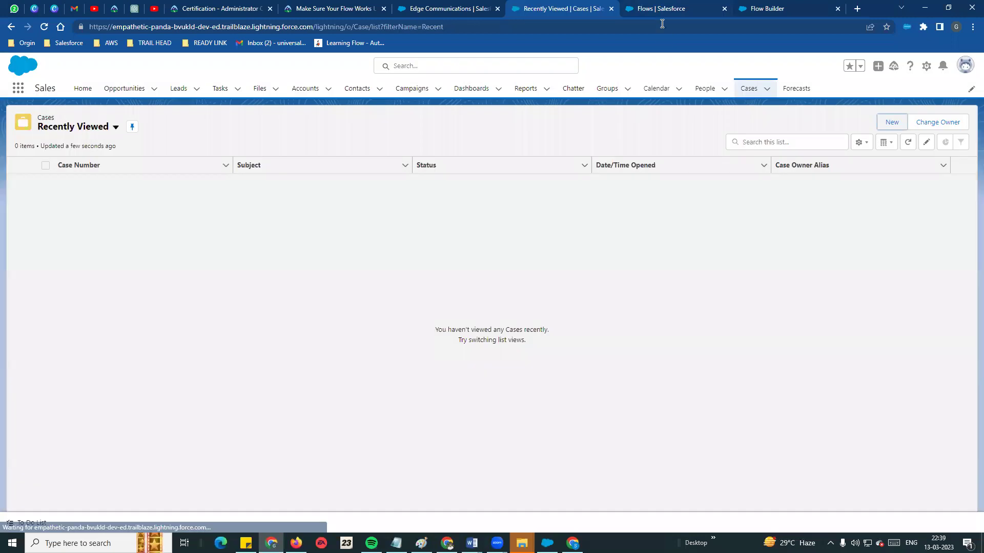
click(661, 9)
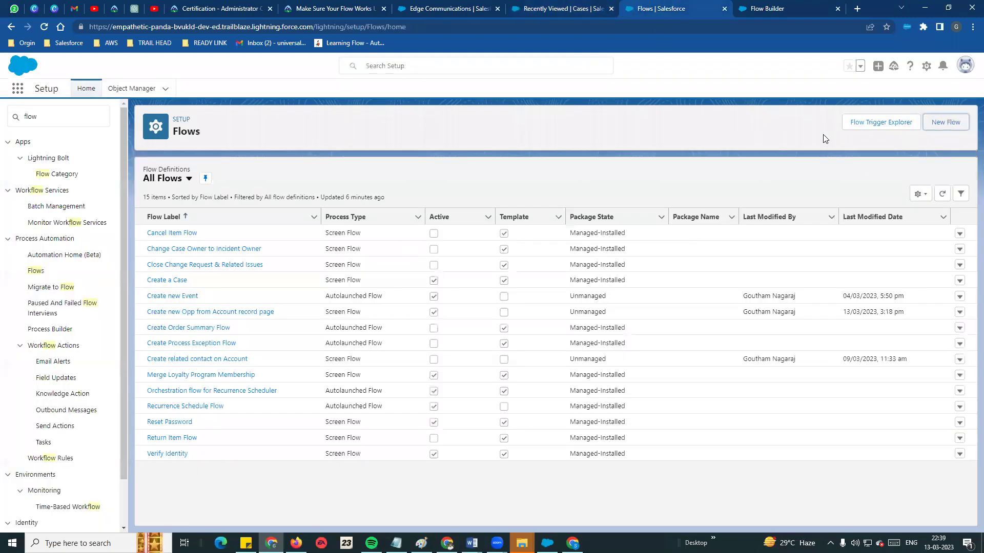
Step: Return to the recordId flow and add a Screen element between Start and End
click(945, 128)
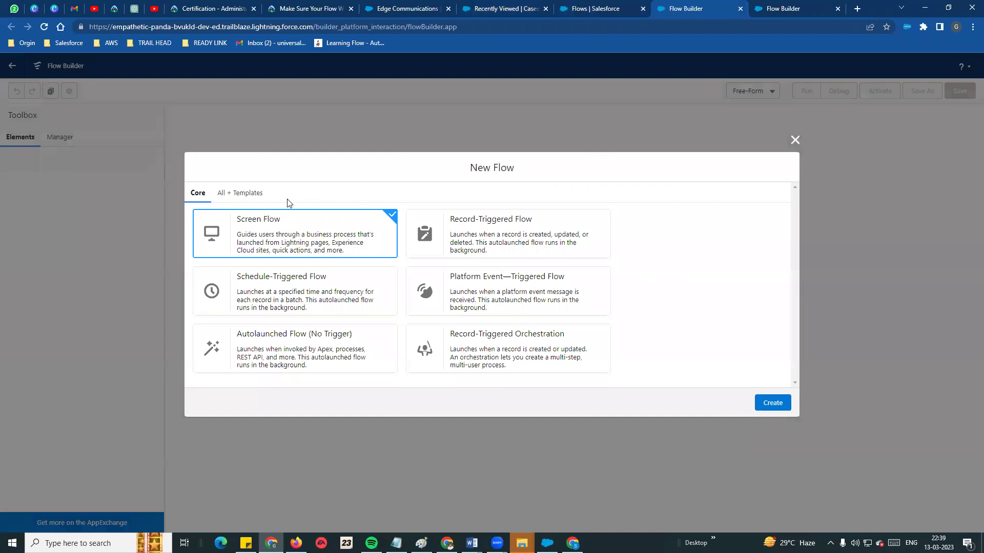
click(778, 407)
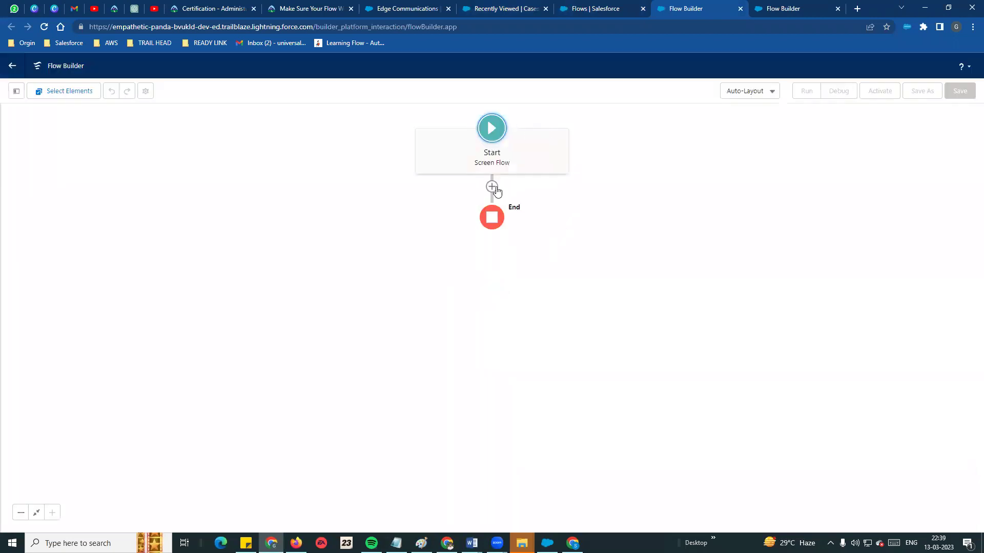
click(776, 8)
key(ctrl+shift+Tab)
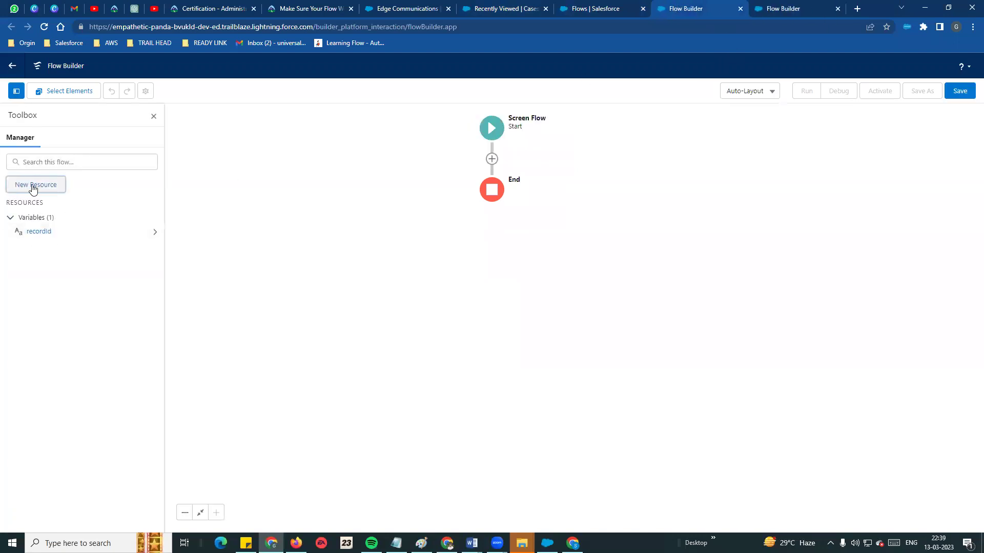
click(492, 158)
click(452, 241)
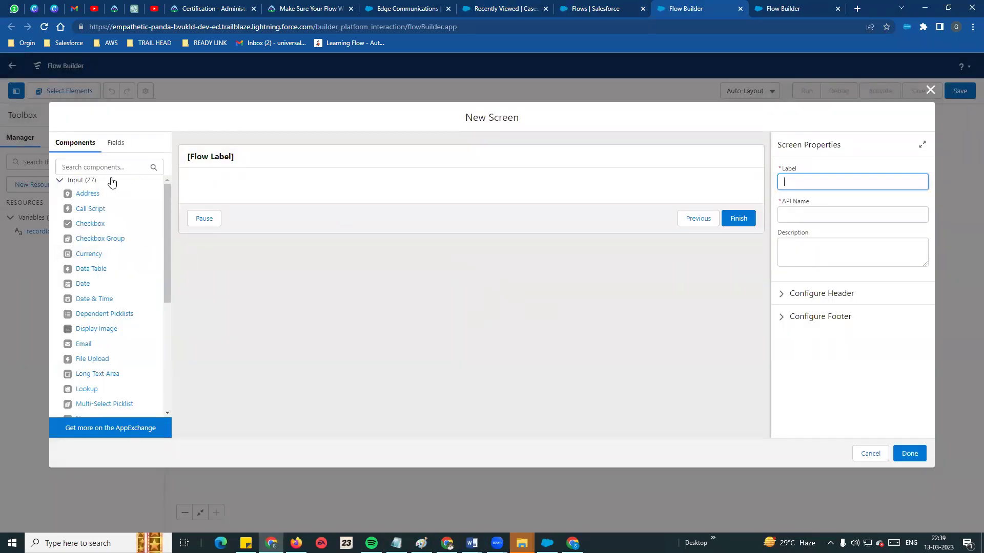
Step: Add a Picklist component to the screen and label the screen 'Case Orgin'
click(72, 167)
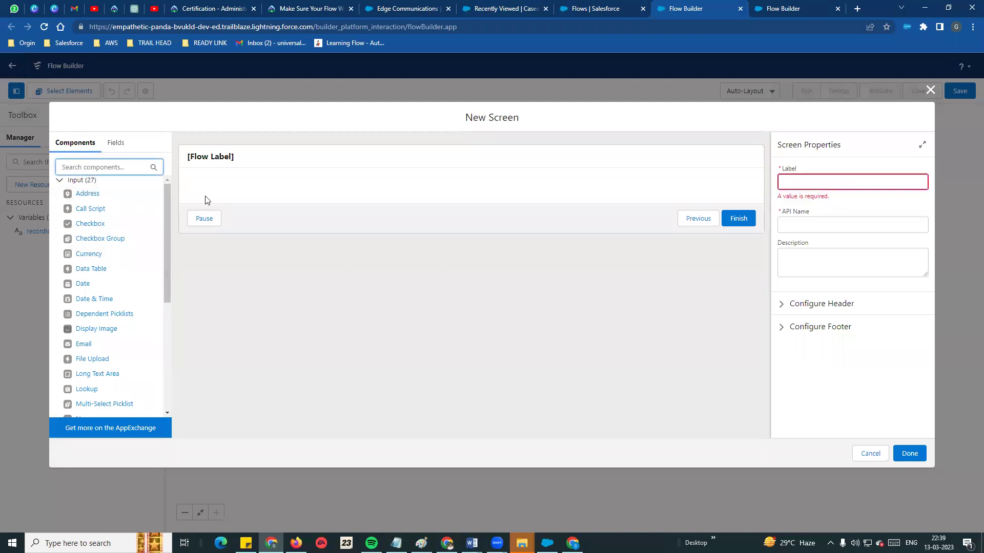
text(pick)
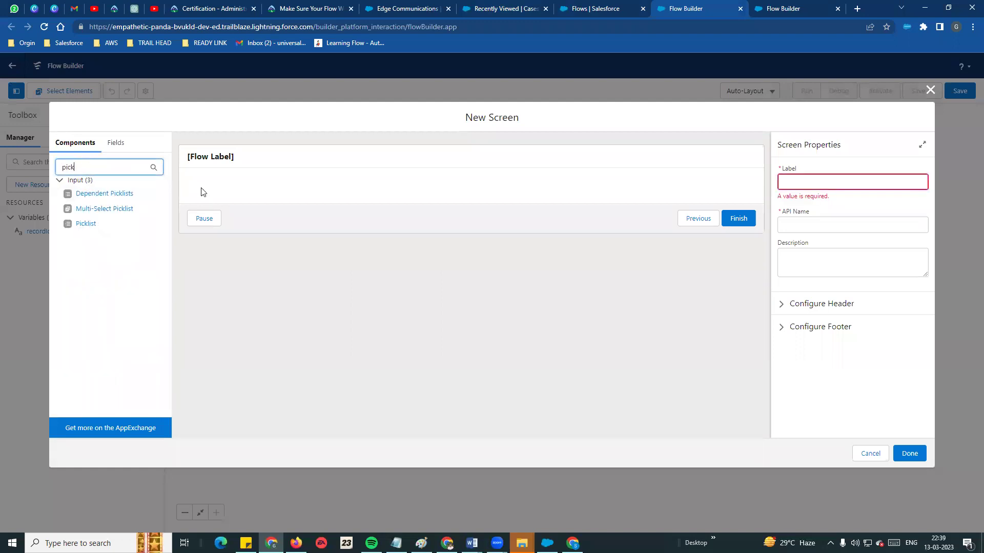
click(78, 224)
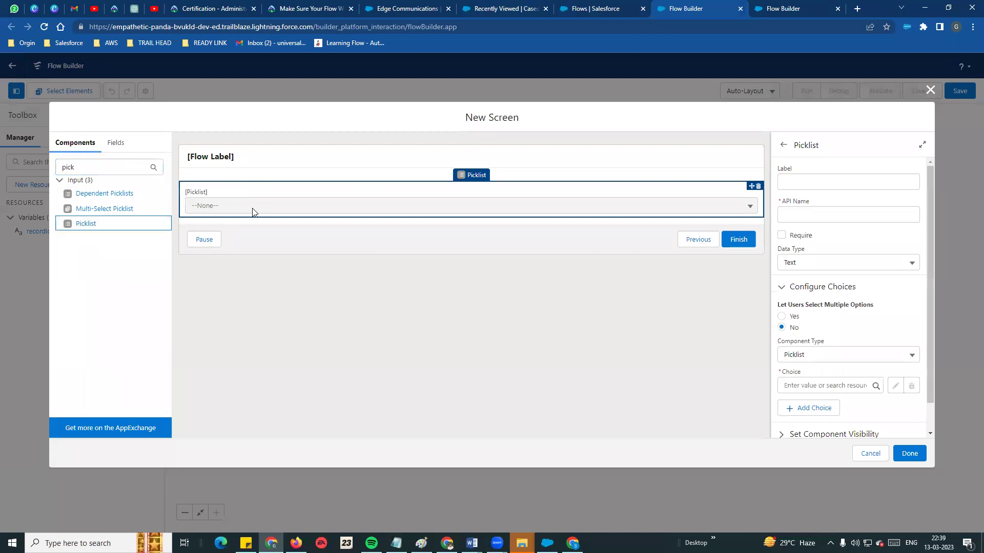
click(304, 169)
click(821, 183)
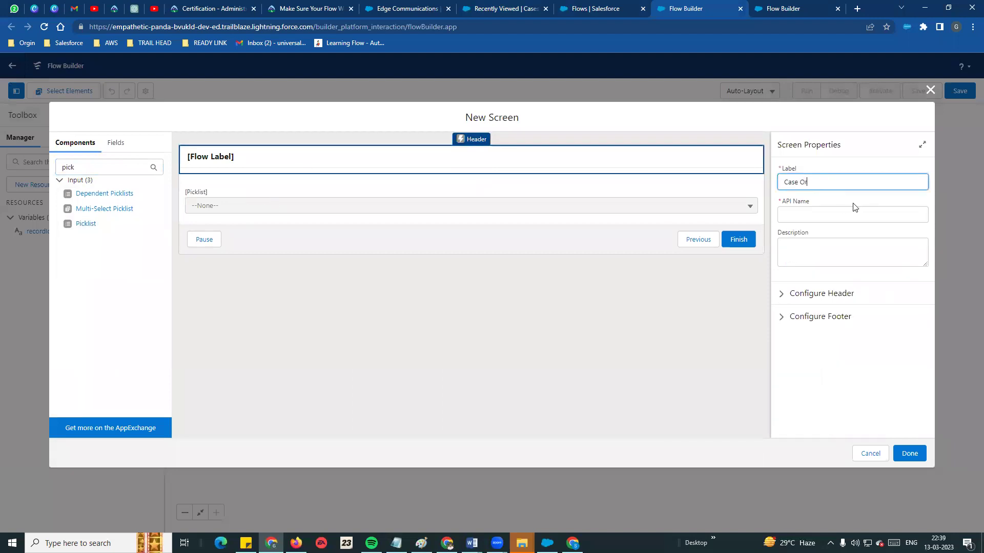
click(849, 252)
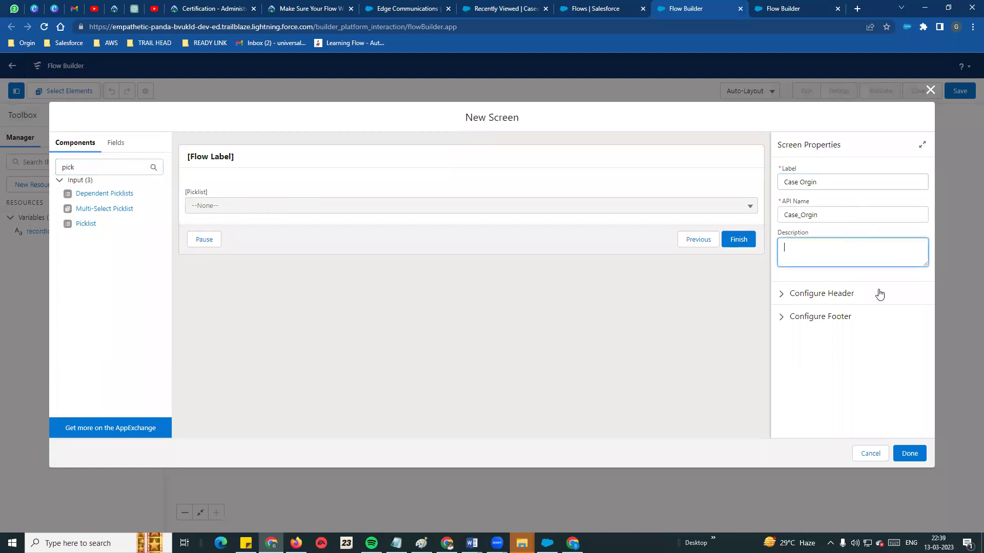
click(791, 297)
click(791, 362)
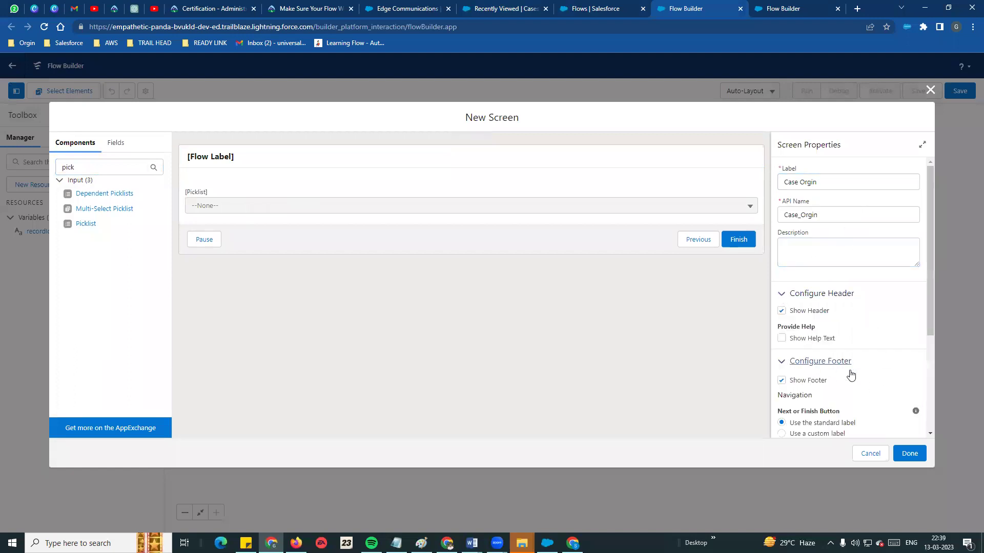
Step: Start a new Picklist Choice Set resource for the picklist's choices
click(289, 198)
scroll(825, 317, down, 1)
click(812, 355)
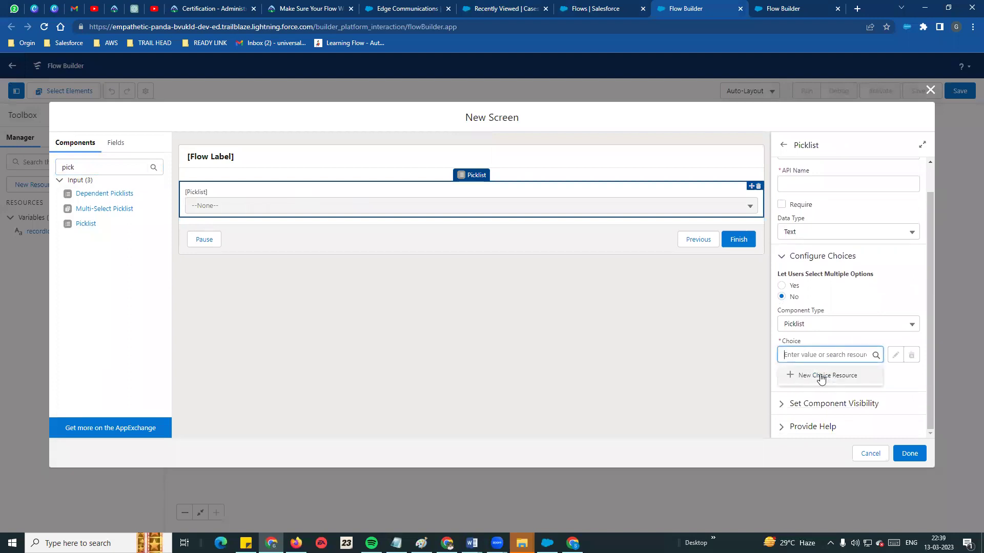
click(827, 376)
click(348, 251)
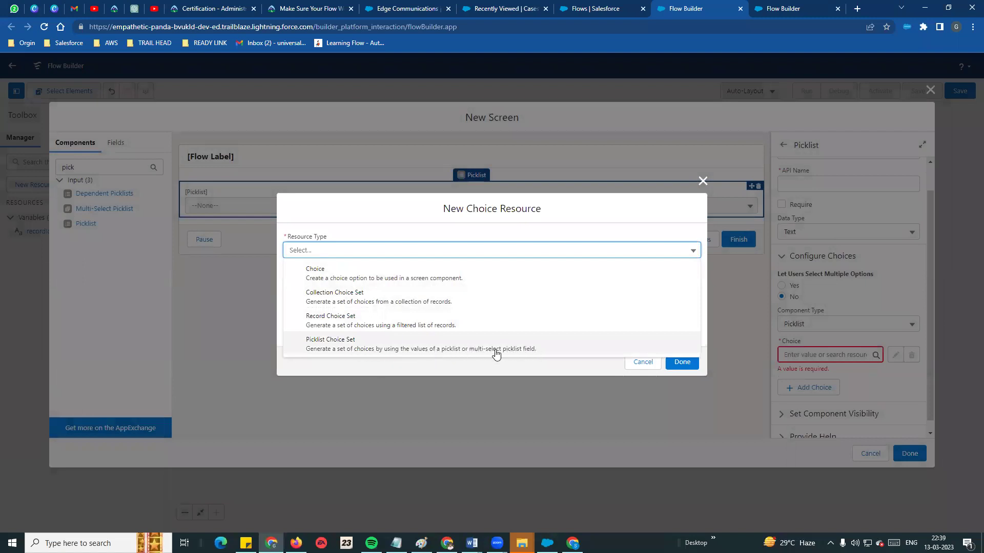
click(372, 351)
Step: Define the caseOrgin choice set on the Case Origin picklist field with default sort order
click(319, 272)
text(caseOrgin)
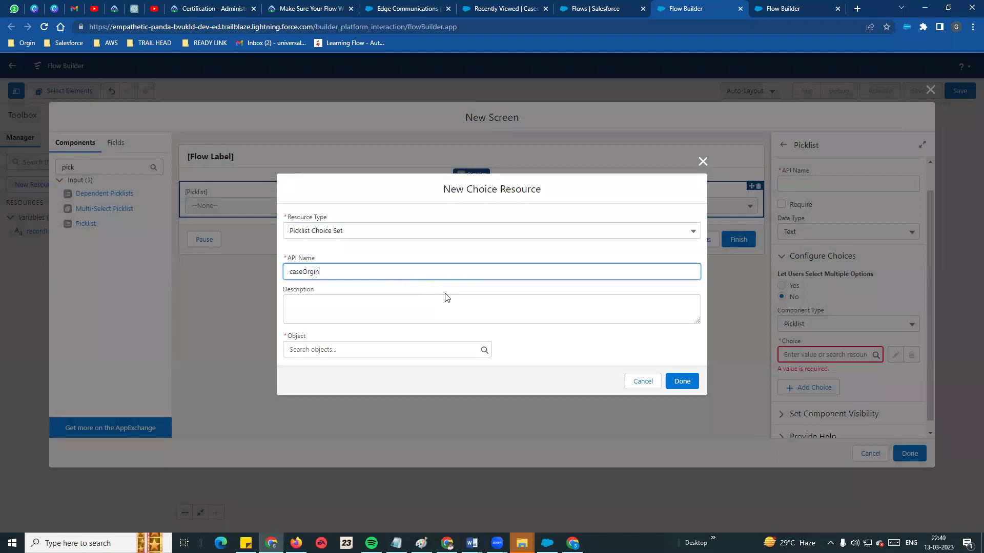
click(368, 307)
click(352, 349)
text(case)
click(341, 288)
click(324, 352)
click(336, 371)
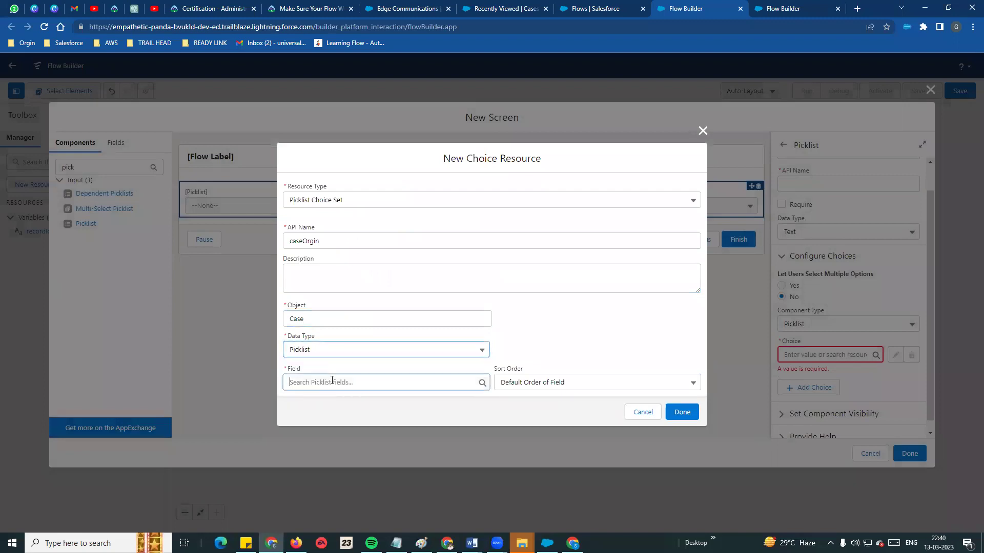
click(332, 382)
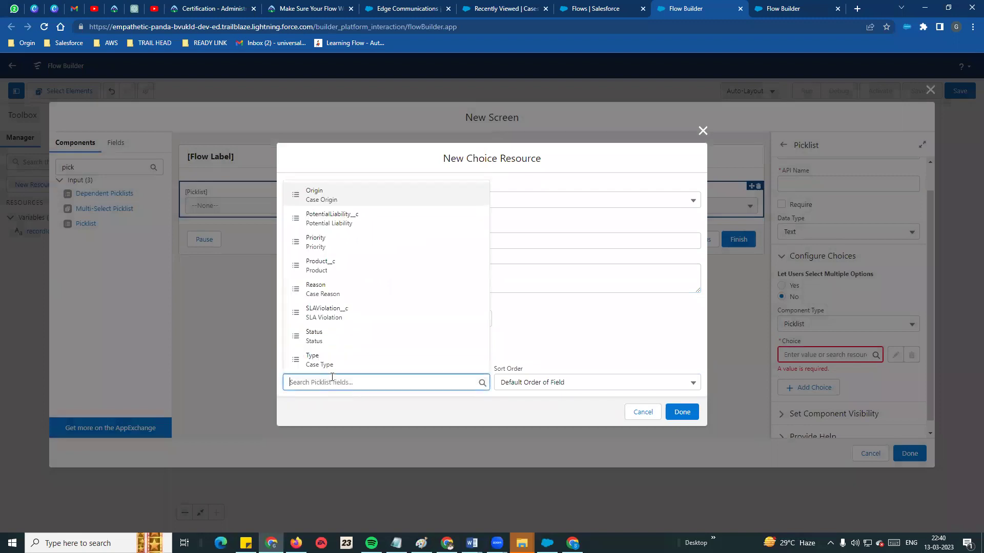
click(338, 199)
click(584, 385)
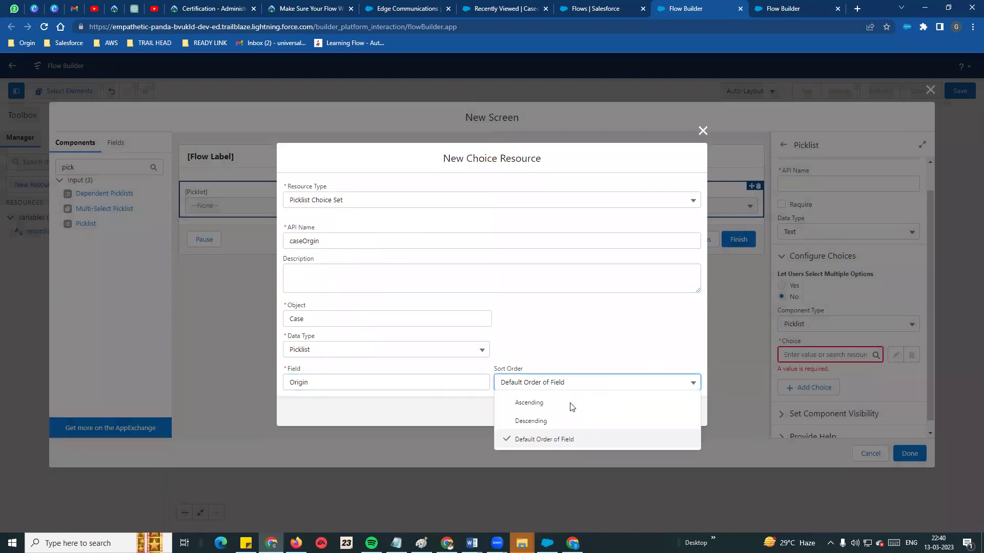
click(554, 446)
click(683, 413)
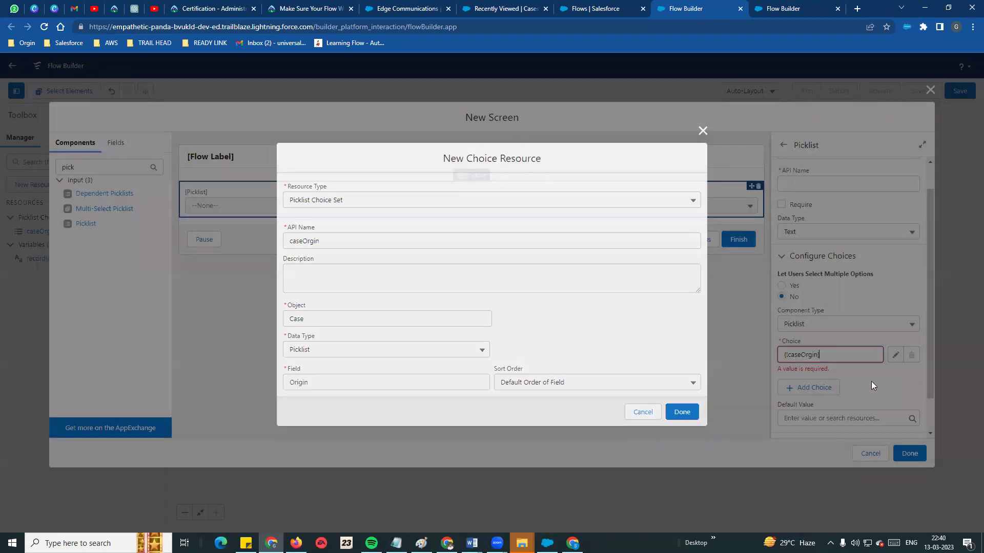
scroll(804, 215, up, 1)
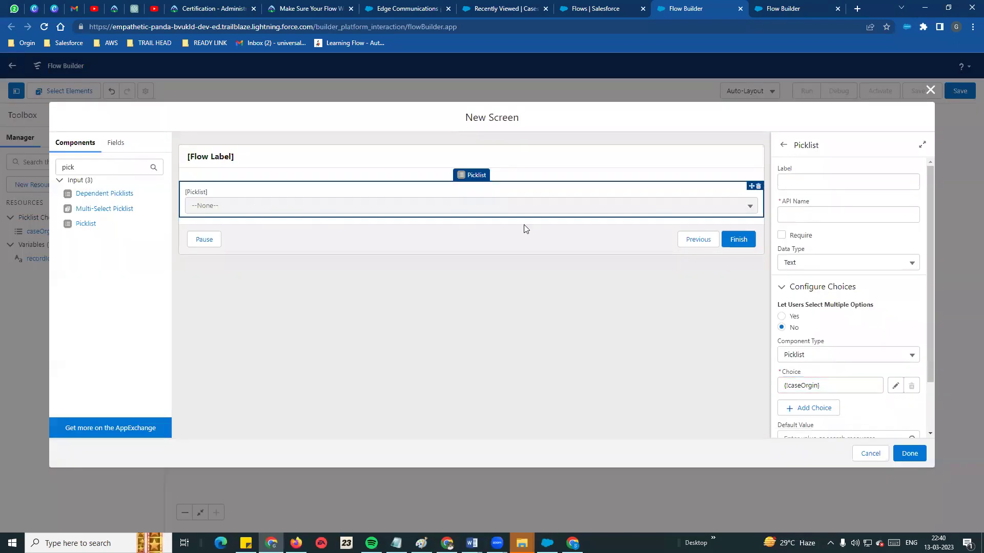
Step: Relabel the screen 'Case Info' and label the picklist 'Case Orgin'
click(377, 167)
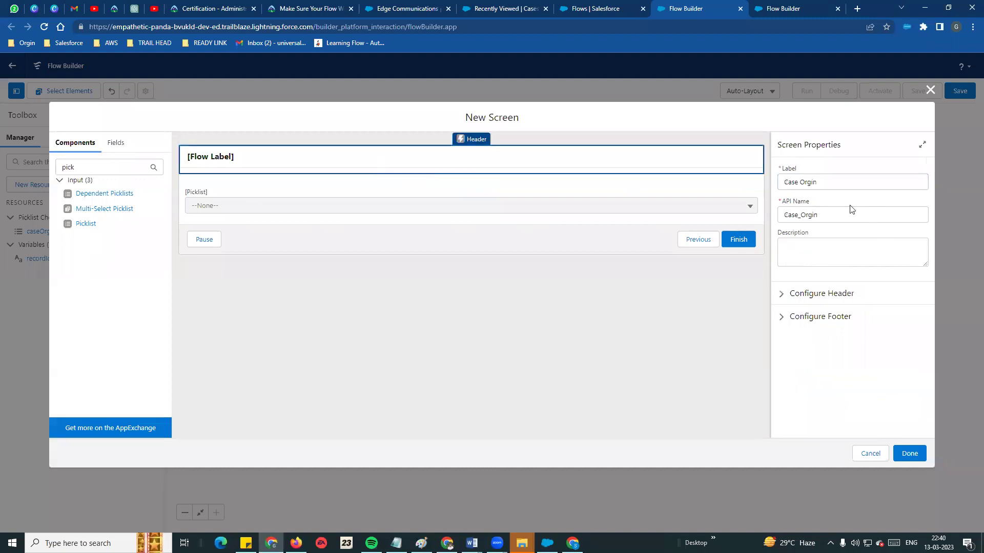
triple_click(826, 184)
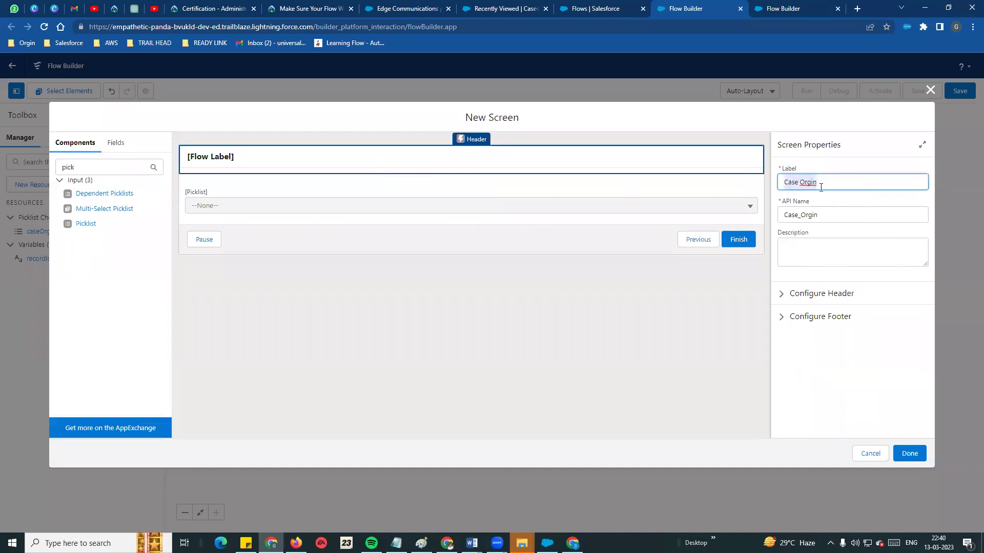
text(Case)
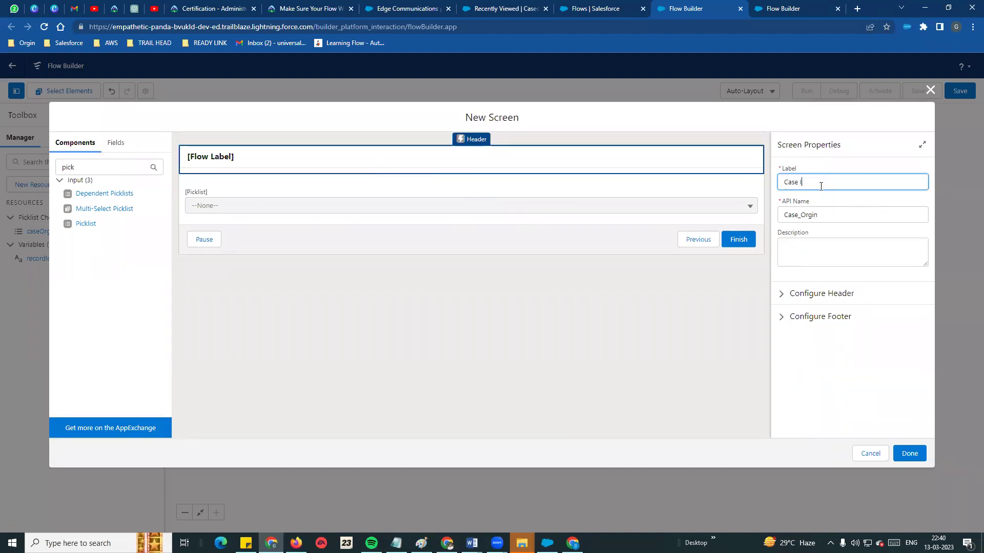
text( Info)
click(853, 251)
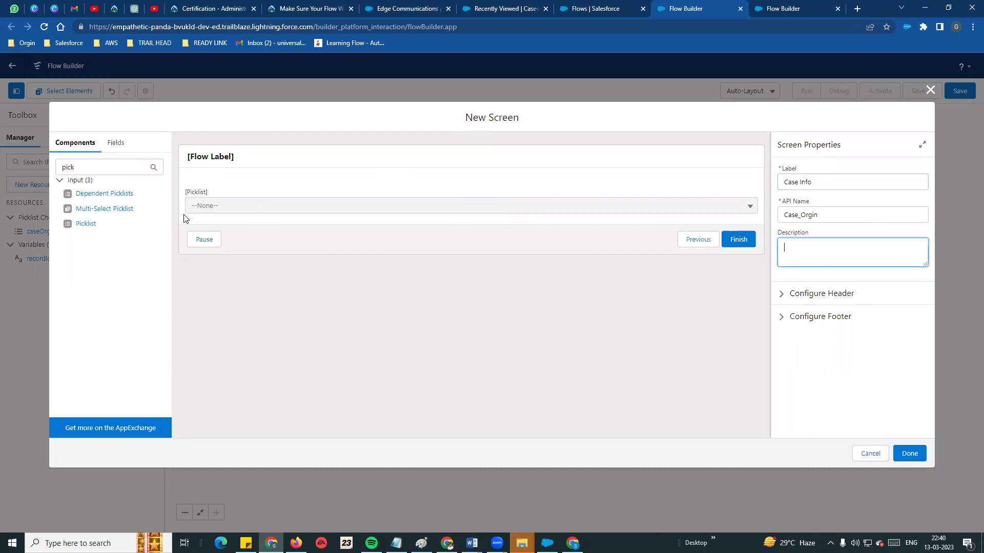
click(215, 193)
click(823, 180)
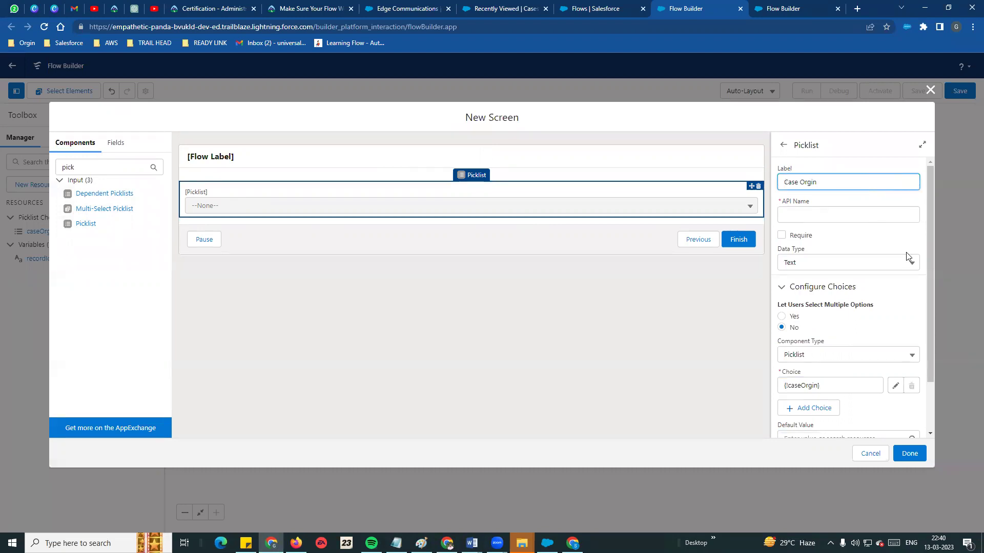
click(886, 247)
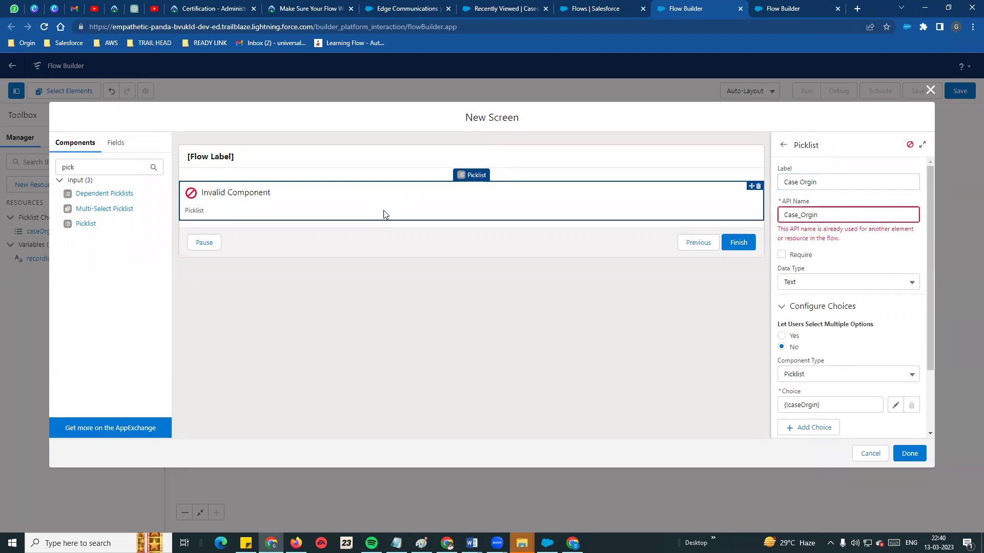
Step: Rename the screen API name to Case_info to clear the duplicate-name error
click(350, 171)
double_click(819, 216)
key(BackSpace)
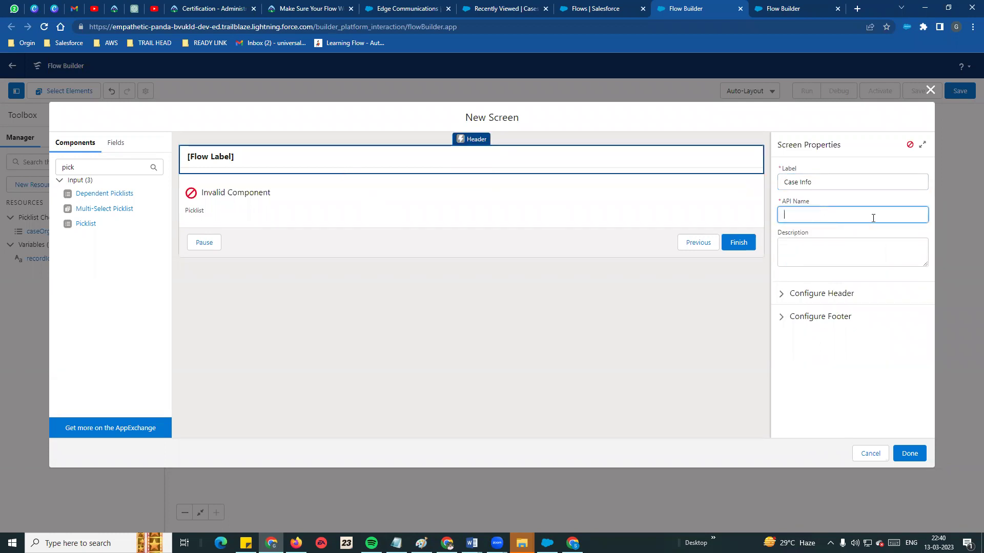
text(Case_info)
click(543, 205)
click(837, 214)
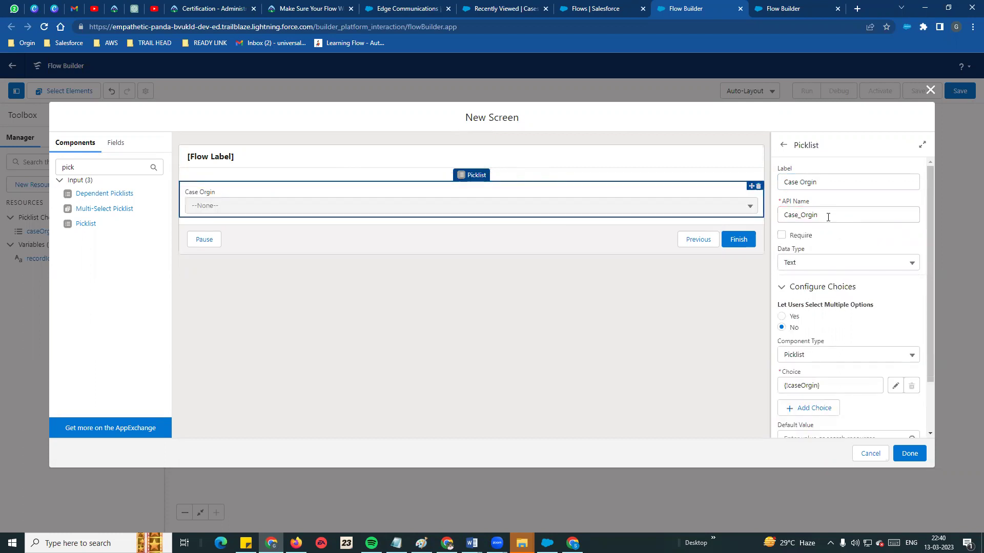
scroll(828, 353, down, 2)
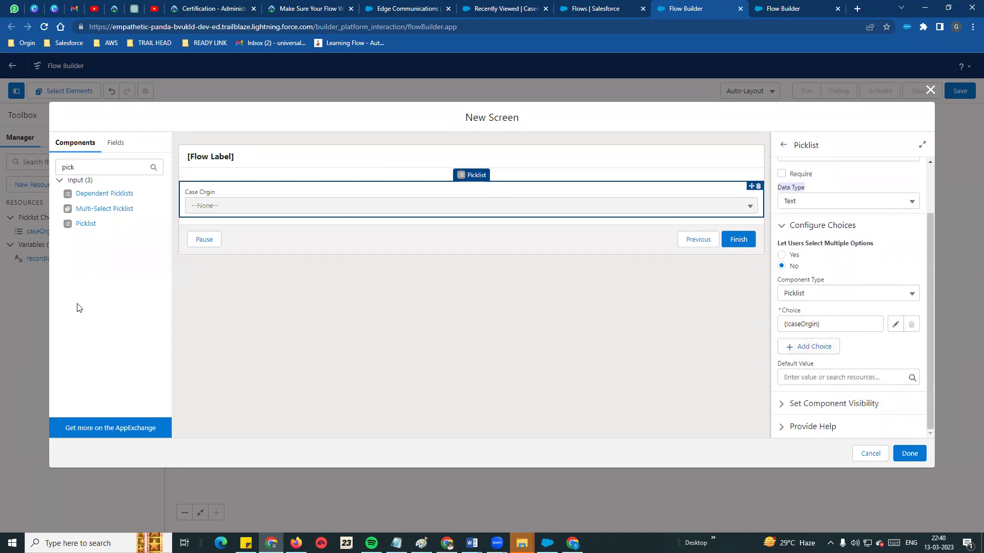
double_click(85, 169)
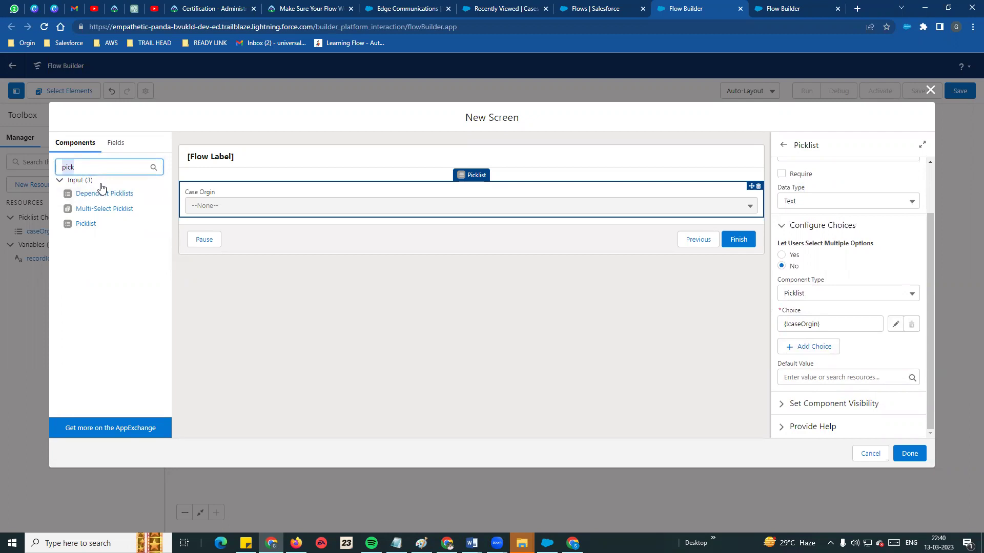
Step: Add a second picklist labelled 'Case status' with API name Case_status
key(BackSpace)
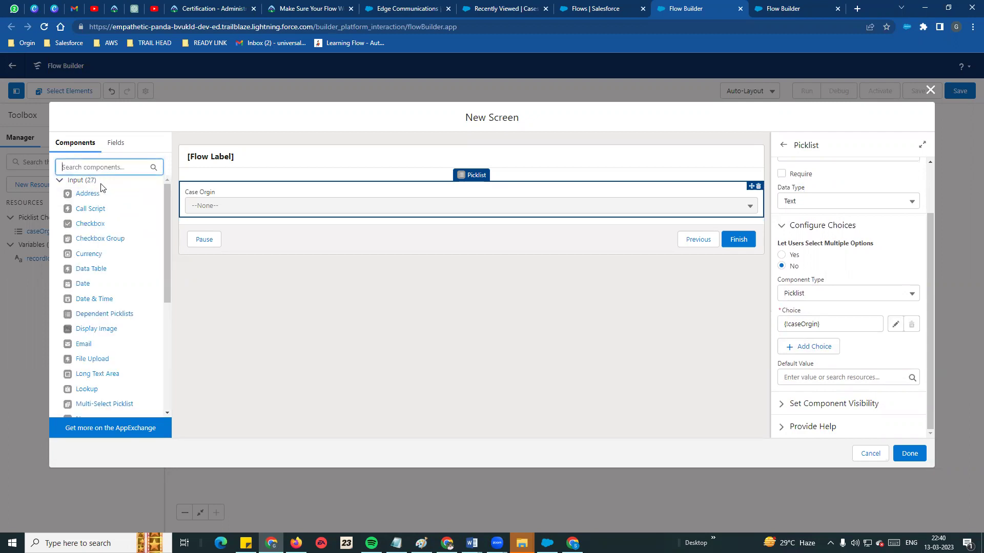
text(pic)
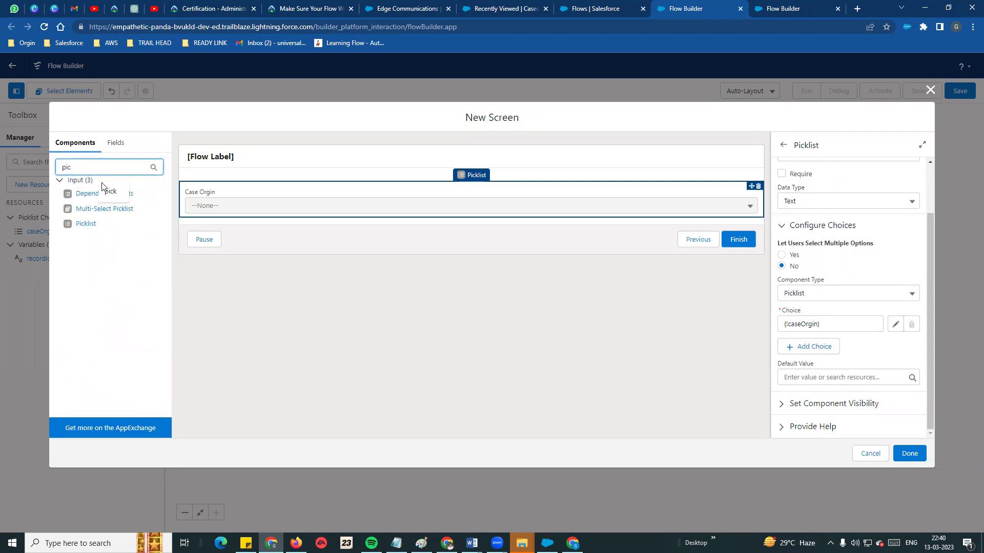
click(86, 224)
click(816, 180)
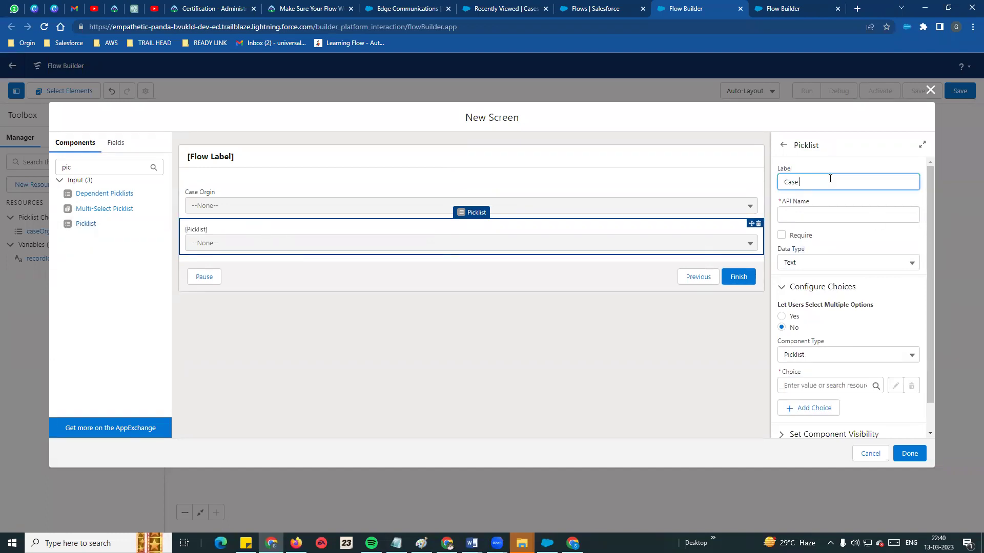
click(851, 216)
scroll(836, 306, down, 1)
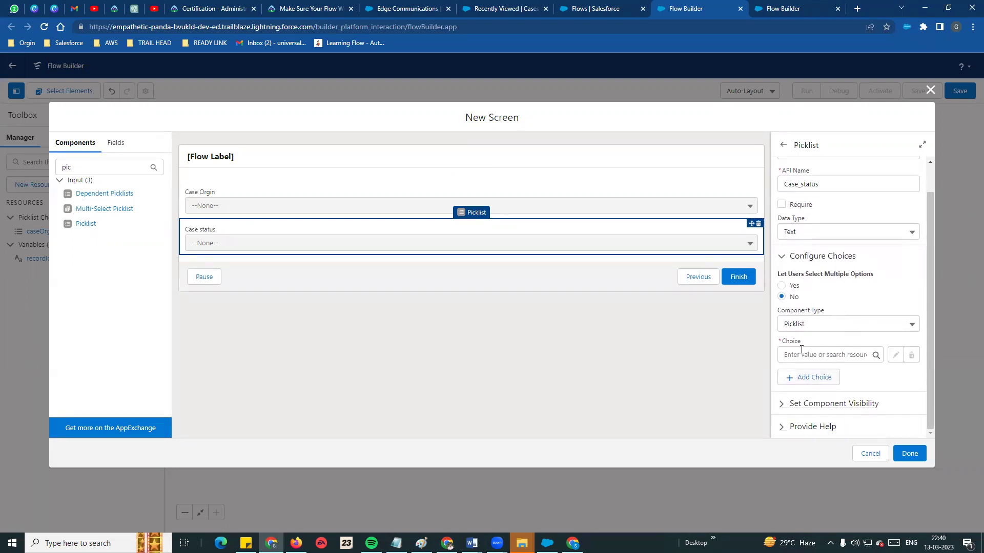
Step: Start a new Picklist Choice Set resource named CaseStatus for the second picklist
click(803, 353)
click(823, 376)
click(352, 255)
click(369, 341)
click(328, 266)
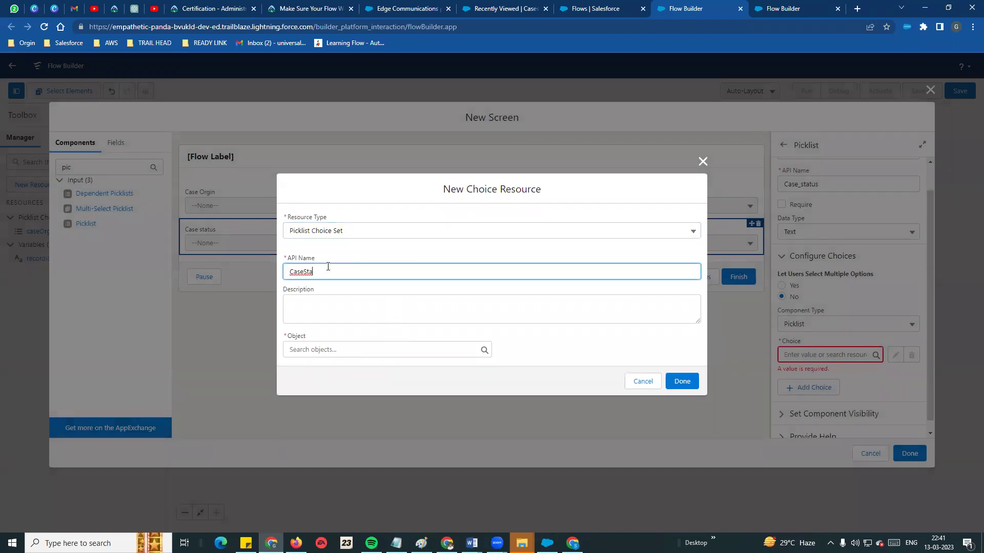
key(Tab)
Step: Base the CaseStatus choice set on the Case object's Status picklist field and save it
click(350, 349)
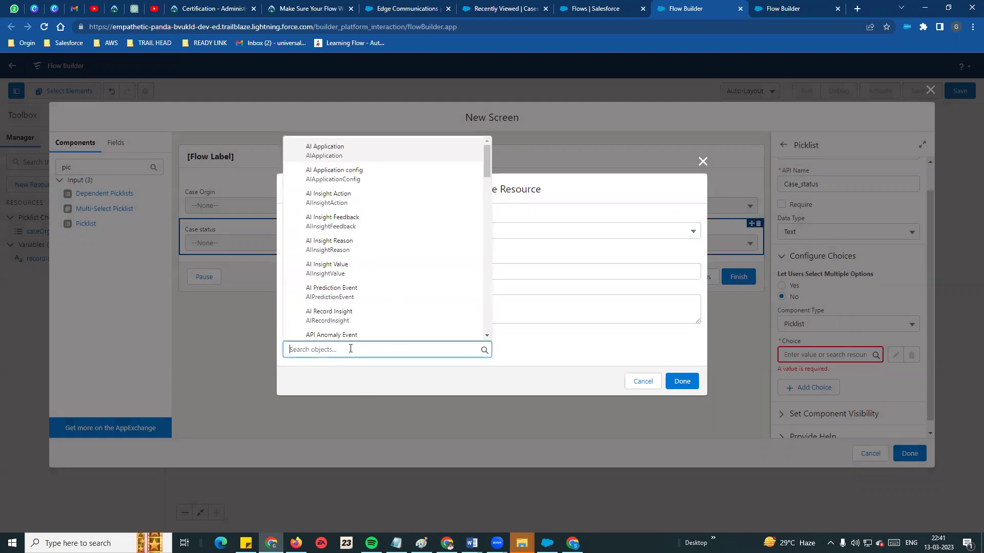
text(case)
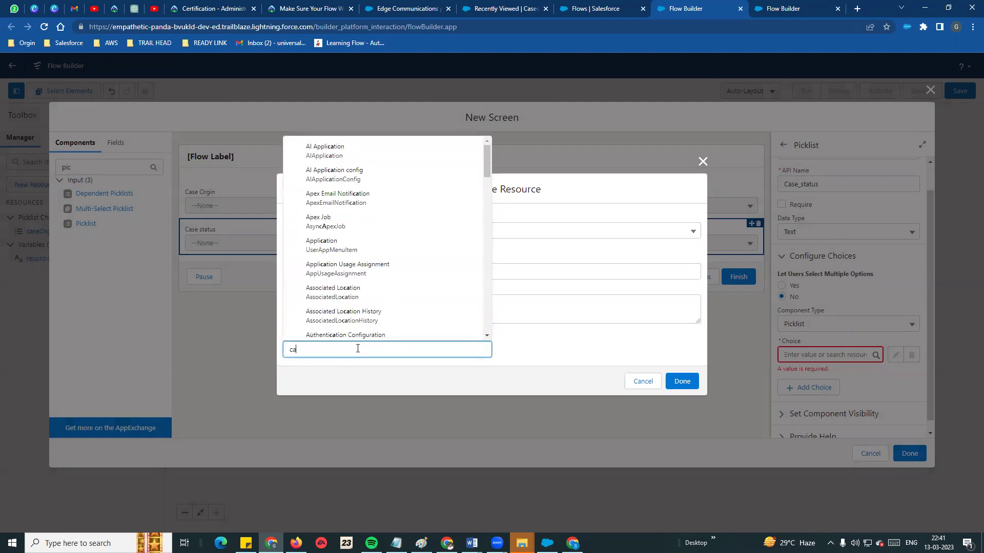
click(355, 301)
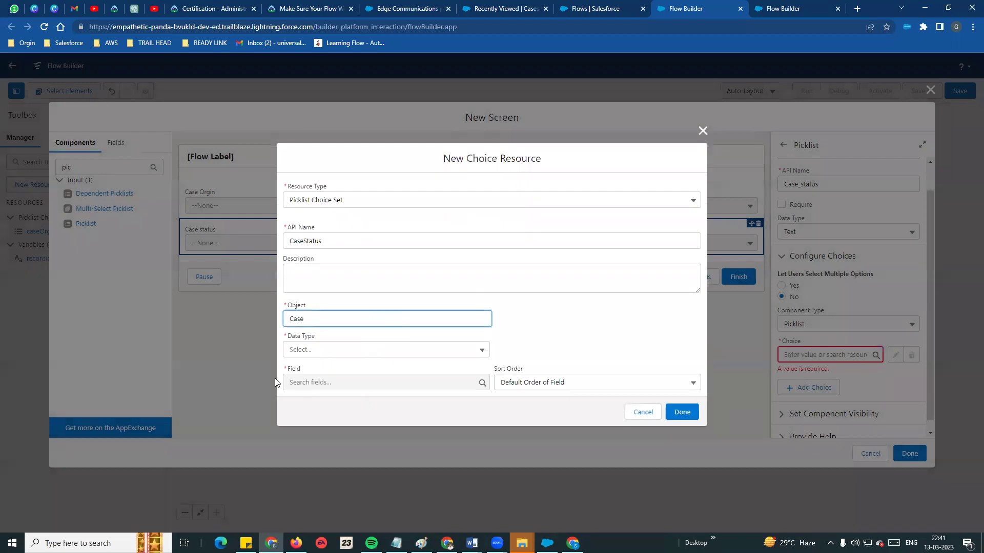
click(324, 351)
click(345, 373)
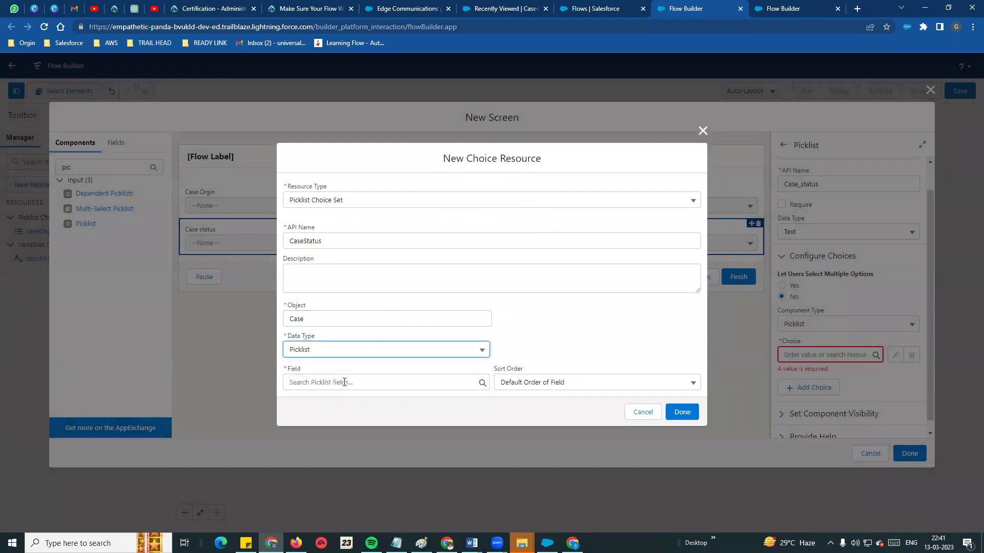
click(344, 382)
click(349, 344)
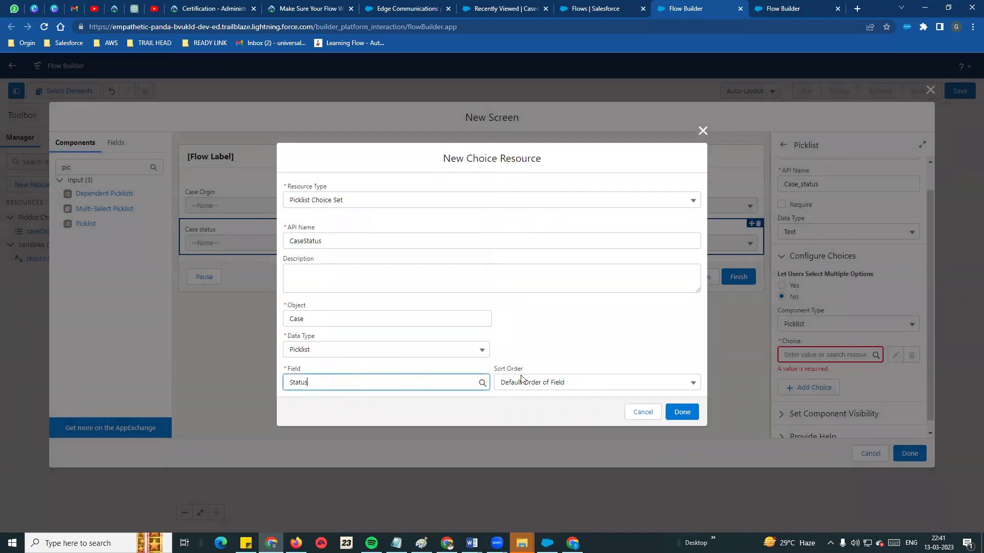
click(682, 412)
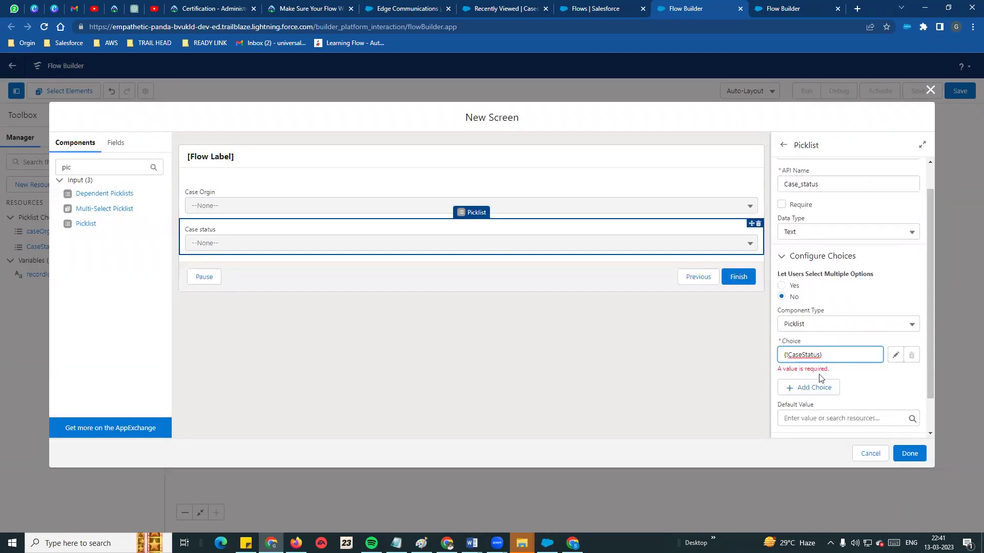
click(635, 315)
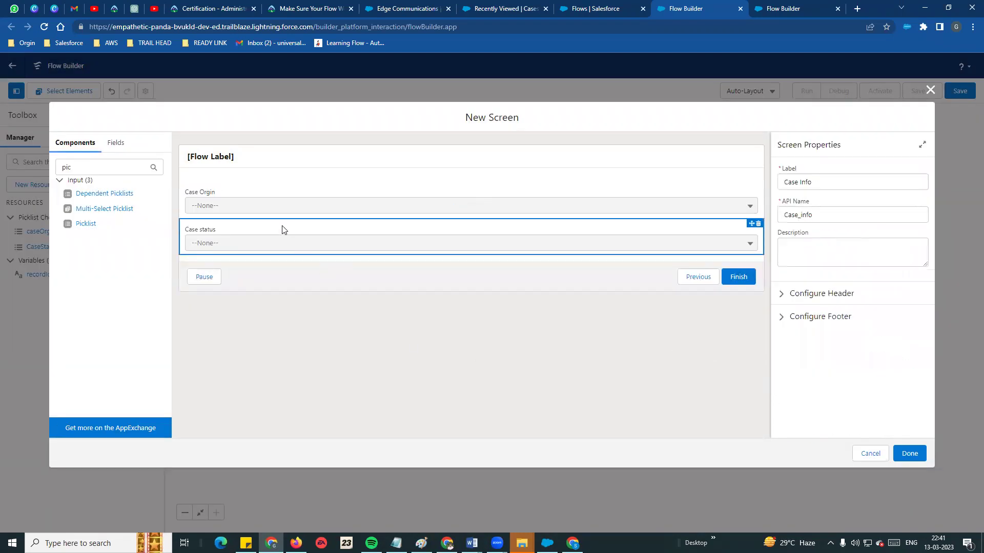
click(248, 239)
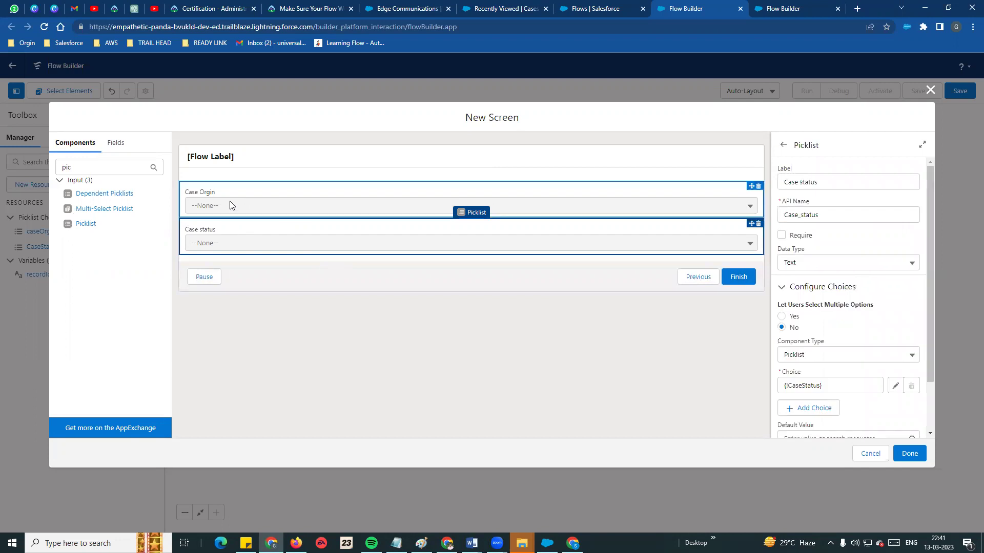
Step: Add a required Text input labelled 'Subject' below Case status
double_click(66, 168)
key(BackSpace)
text(t)
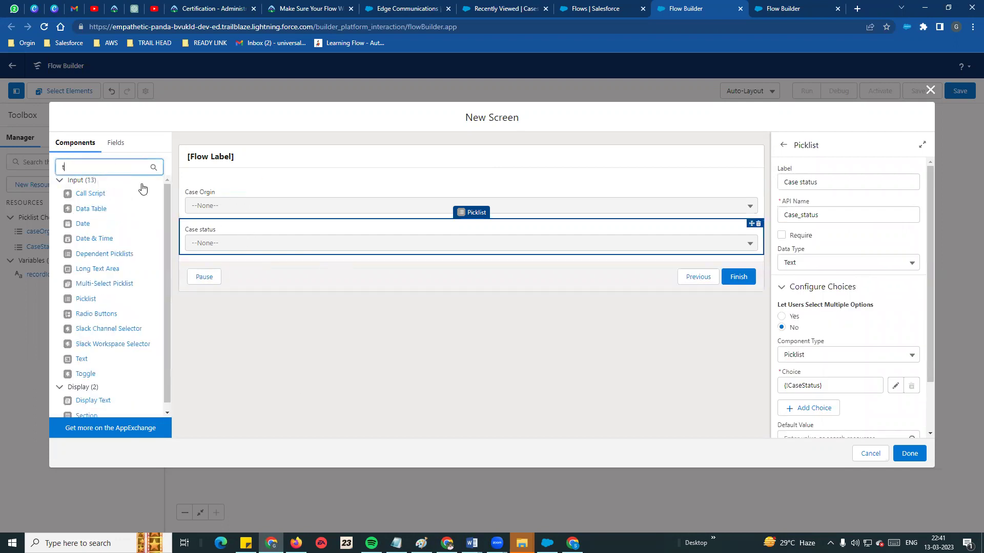
text(ext)
click(81, 208)
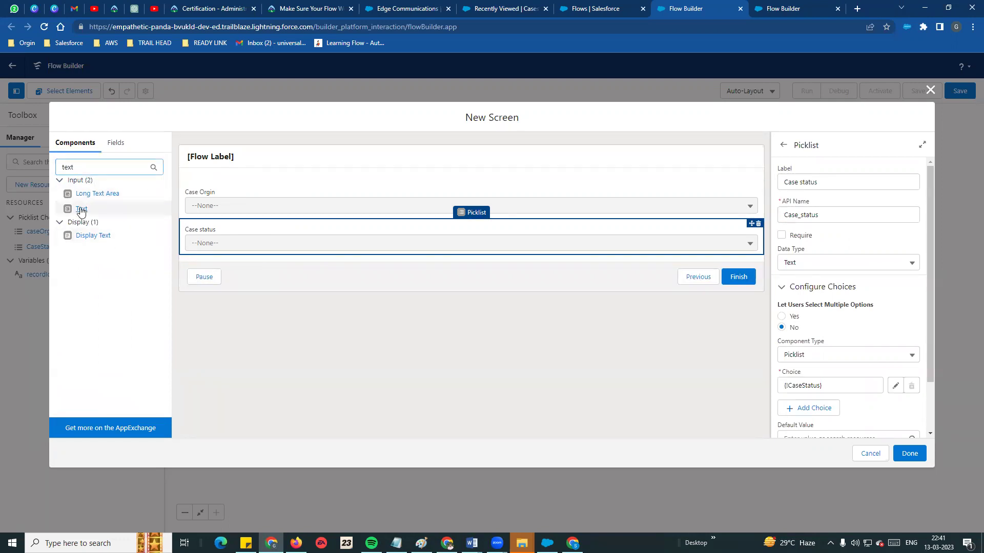
click(797, 182)
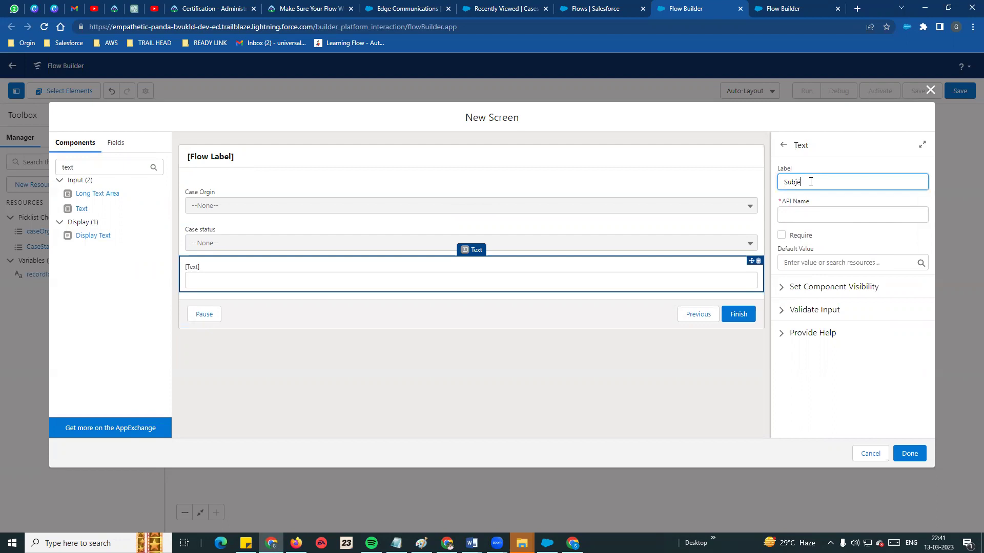
click(845, 209)
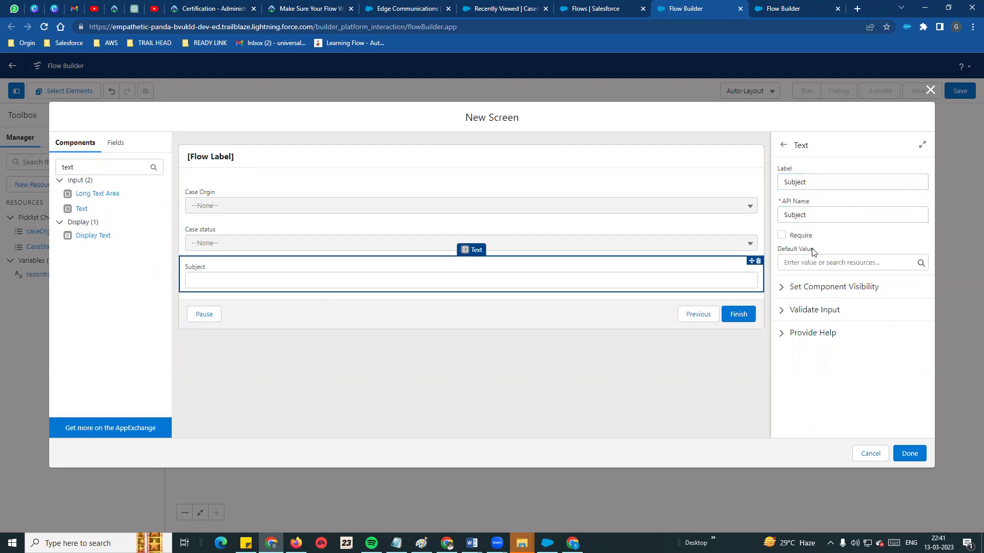
click(781, 235)
click(441, 390)
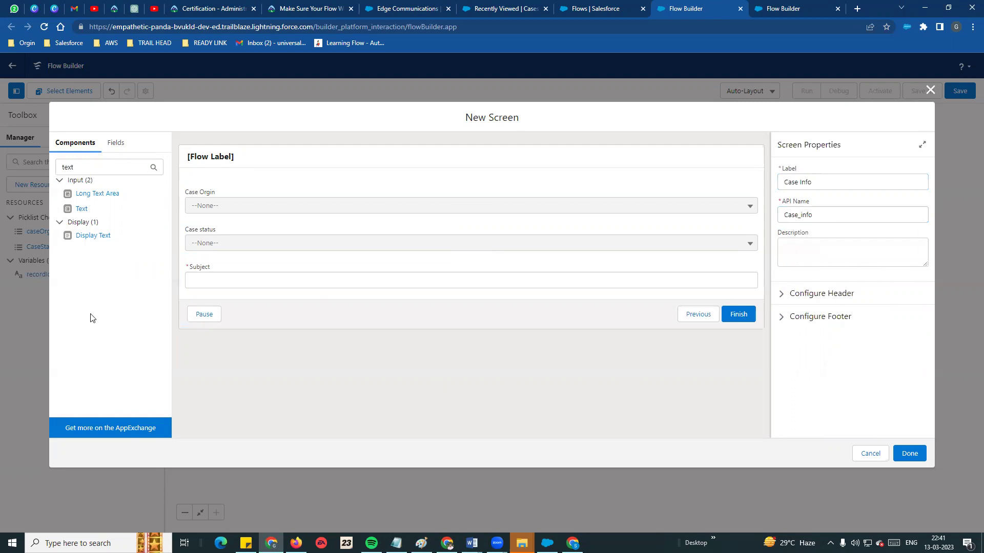
Step: Add a Long Text Area labelled 'Description' and review the other components' settings
click(91, 200)
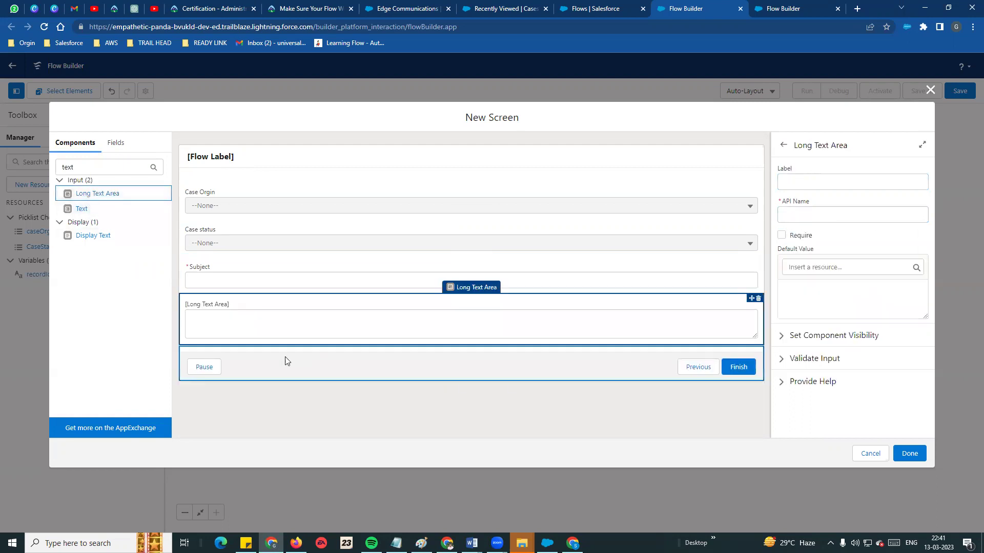
click(811, 180)
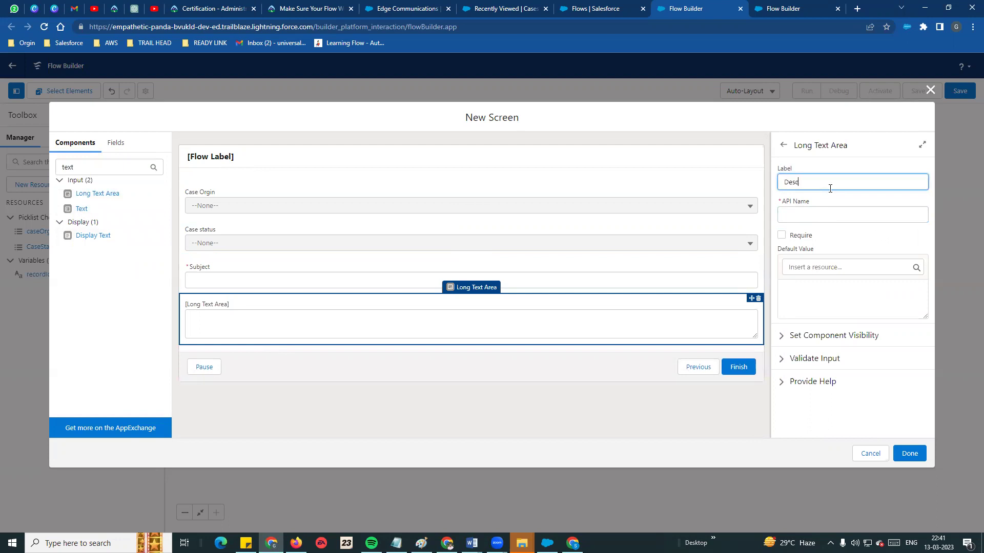
click(826, 237)
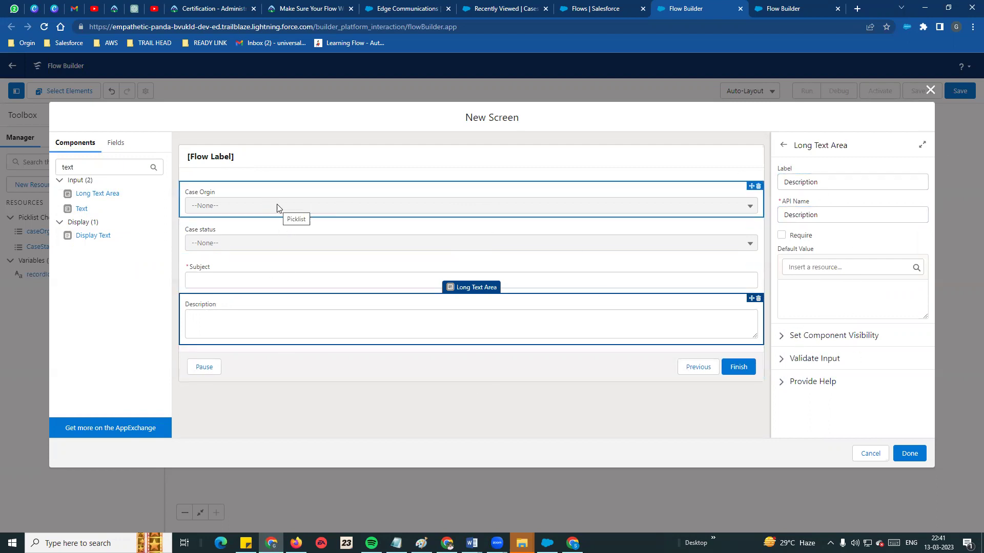
click(264, 206)
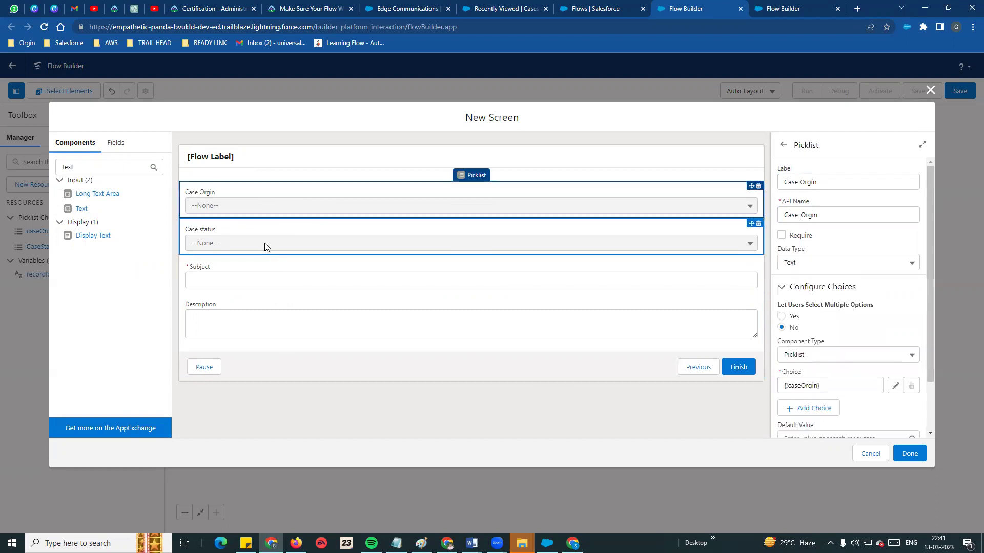
click(260, 223)
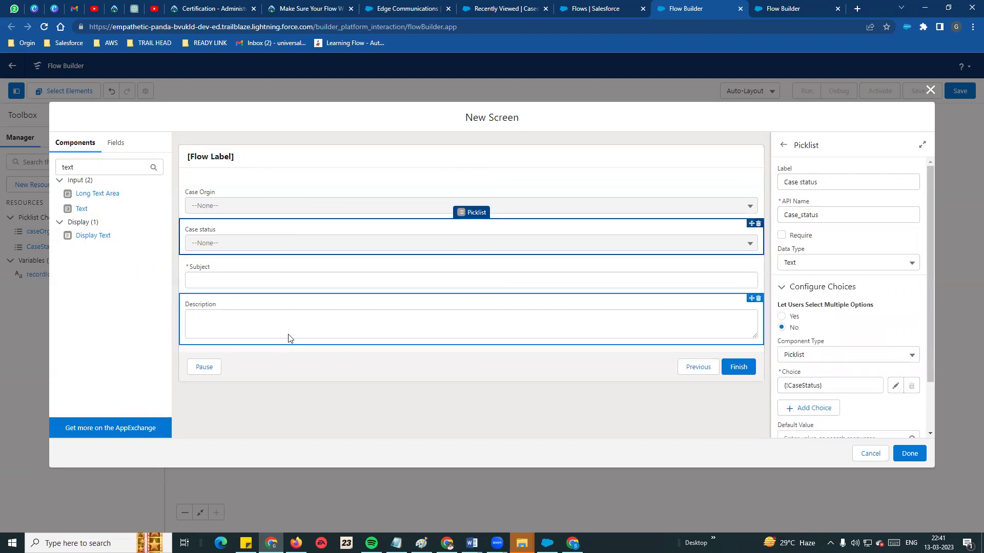
click(228, 277)
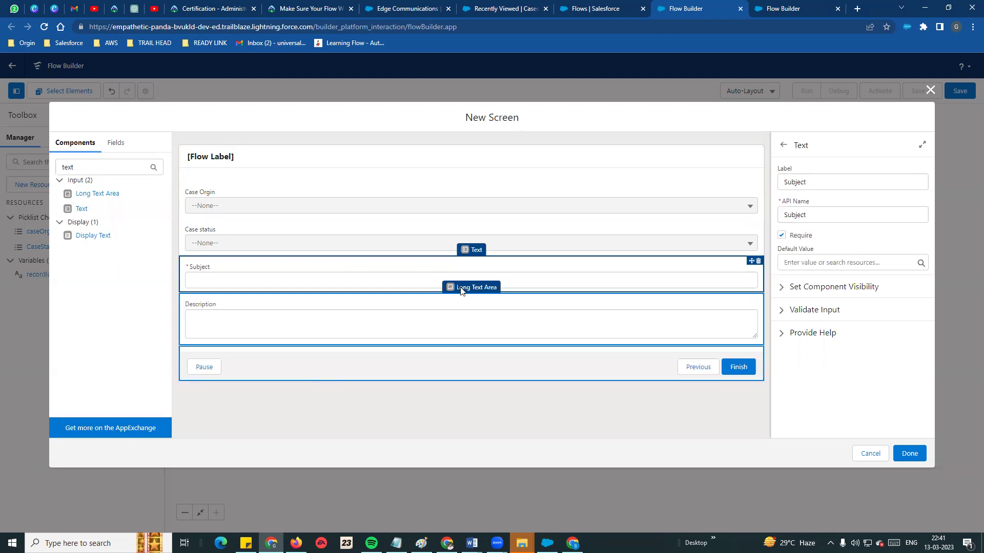
Step: Save the Case Info screen into the flow and reopen it to confirm
click(910, 454)
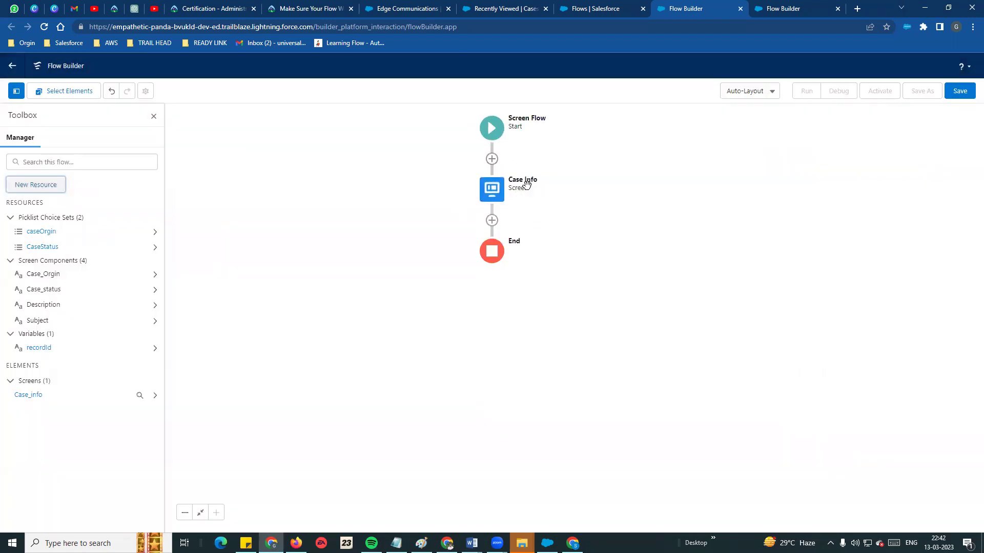
double_click(526, 189)
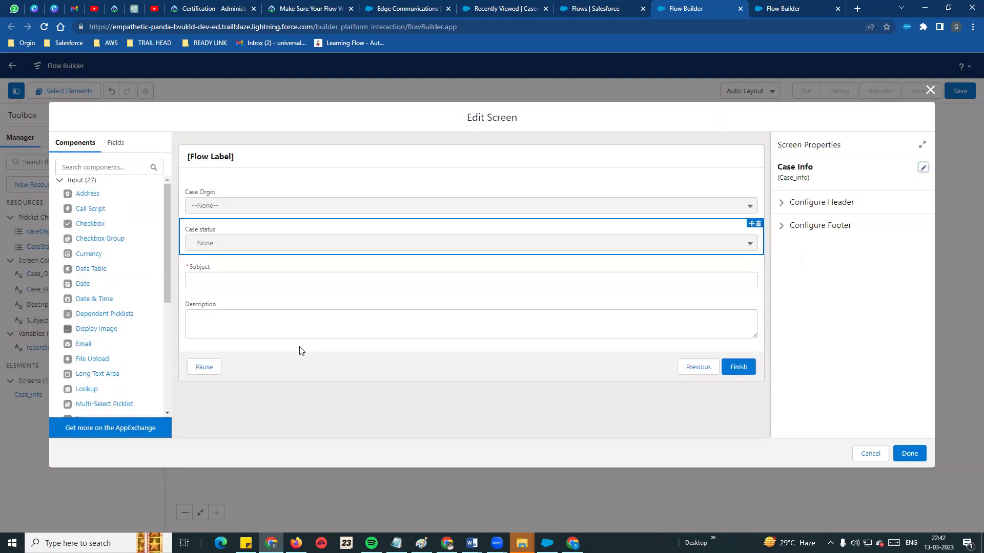
click(929, 91)
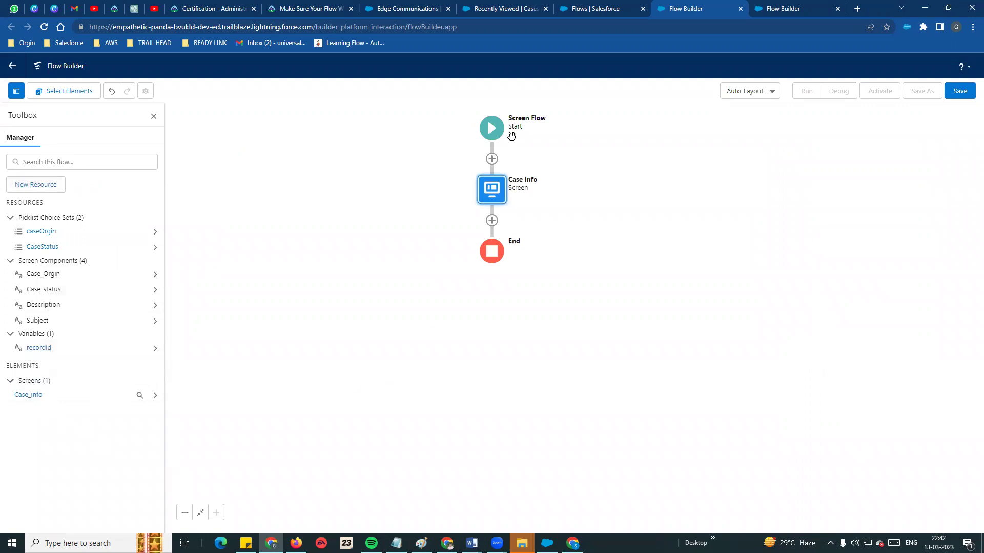
Step: Add a Create Records element 'create new case' targeting Case, using separate resources and literal values
click(492, 221)
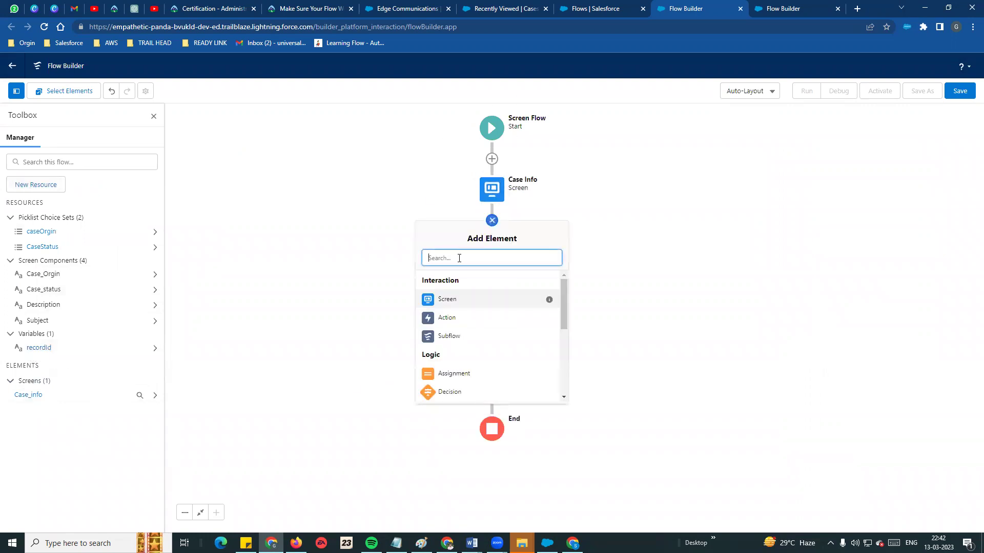
text(cre)
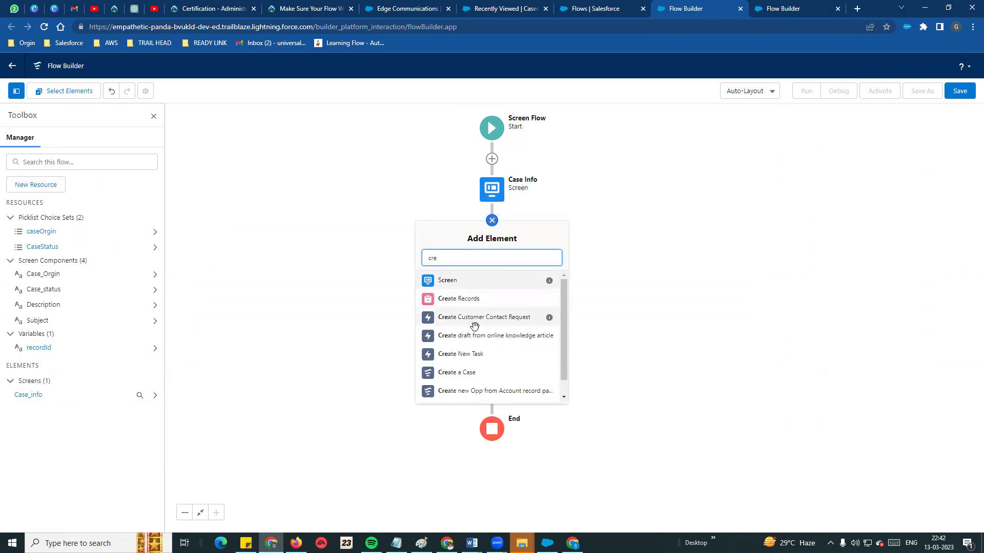
click(467, 300)
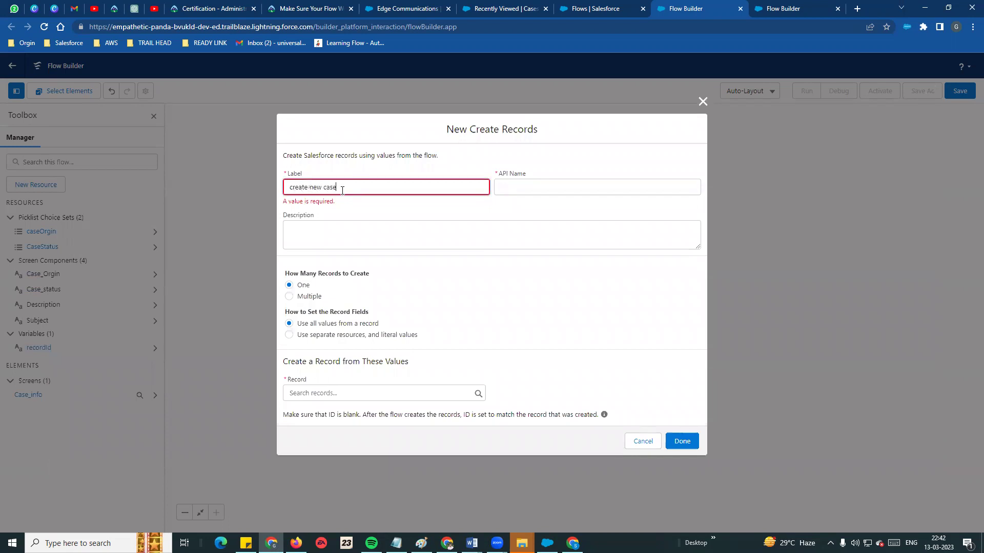
click(385, 228)
click(336, 322)
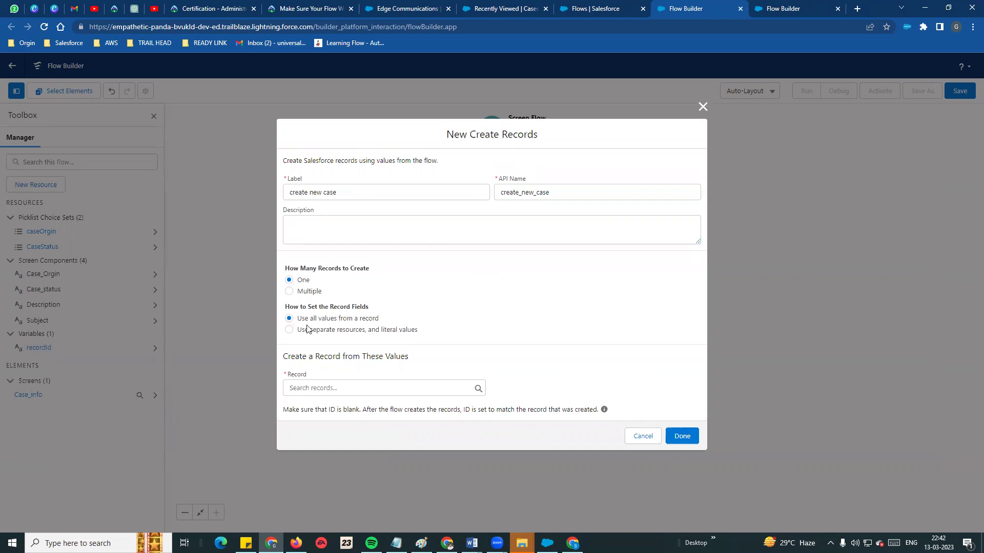
click(289, 331)
drag(299, 338, 443, 339)
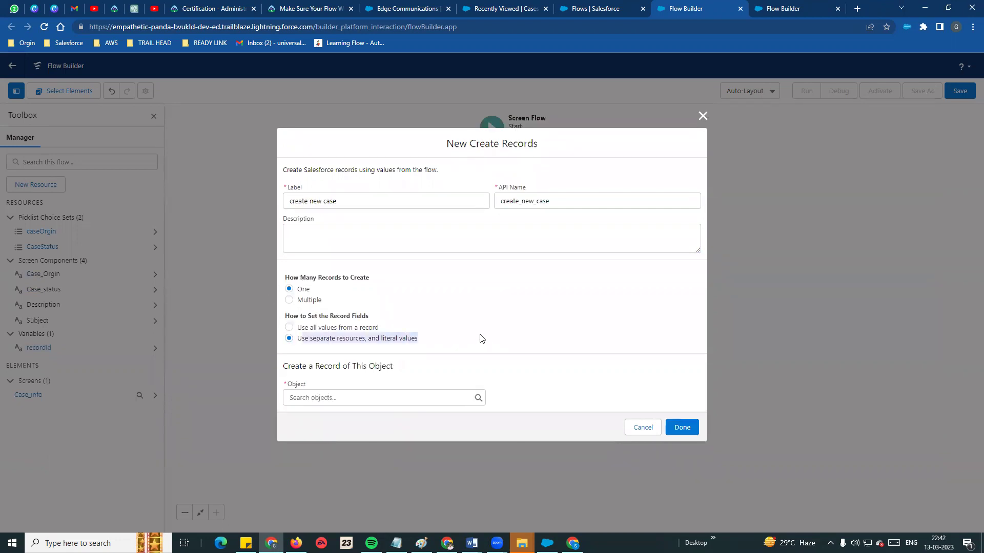
click(362, 400)
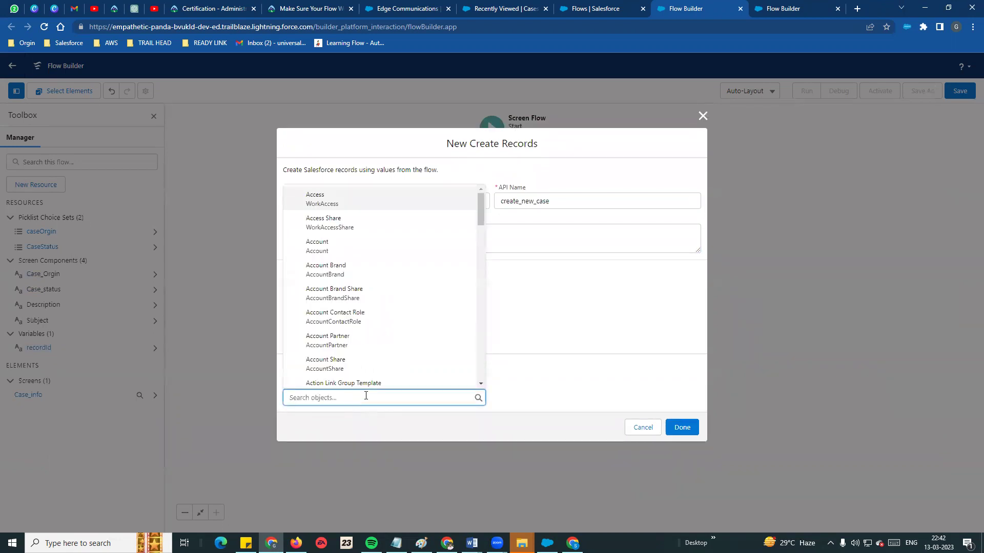
text(case)
click(332, 221)
click(619, 343)
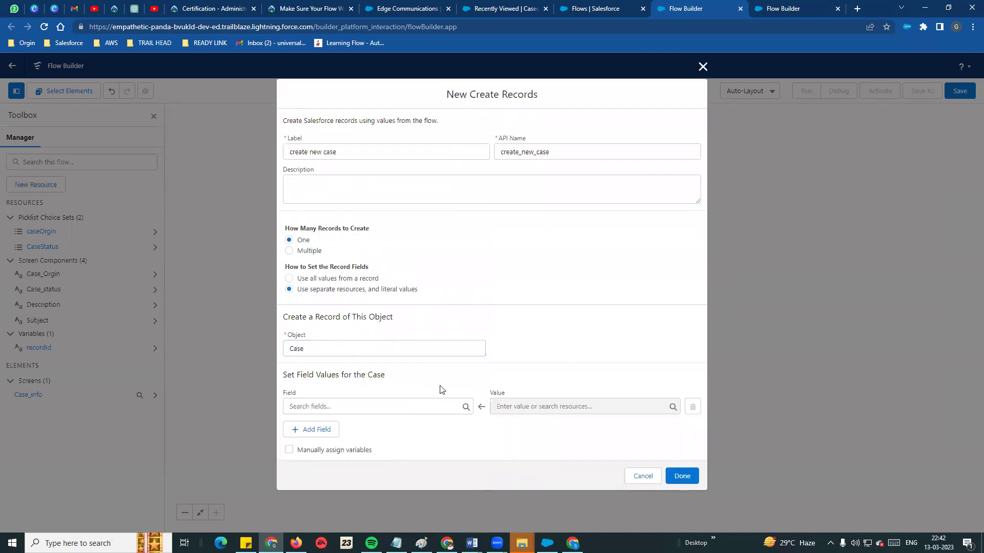
Step: Map the Case Subject field to the screen's Subject input
click(326, 406)
text(sub)
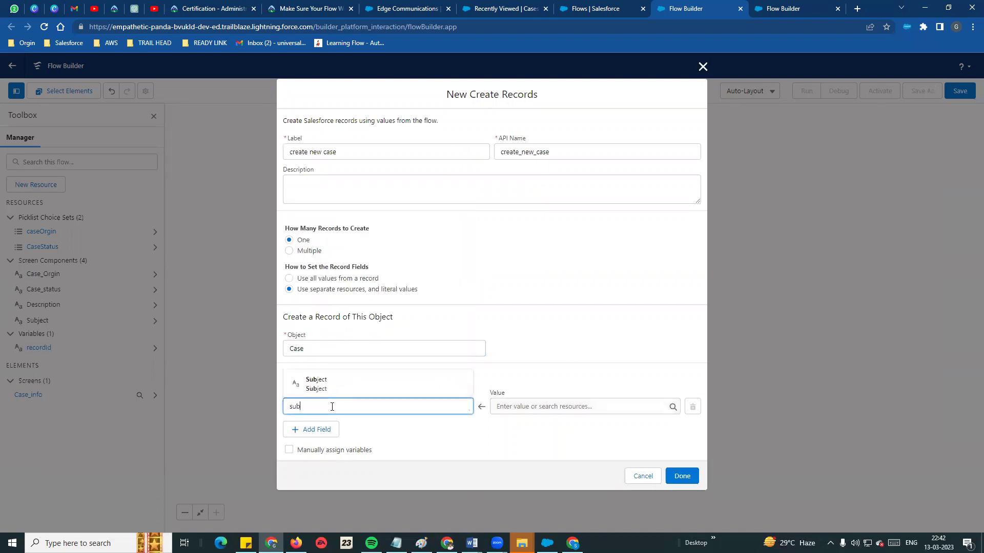
text(j)
click(335, 392)
click(518, 406)
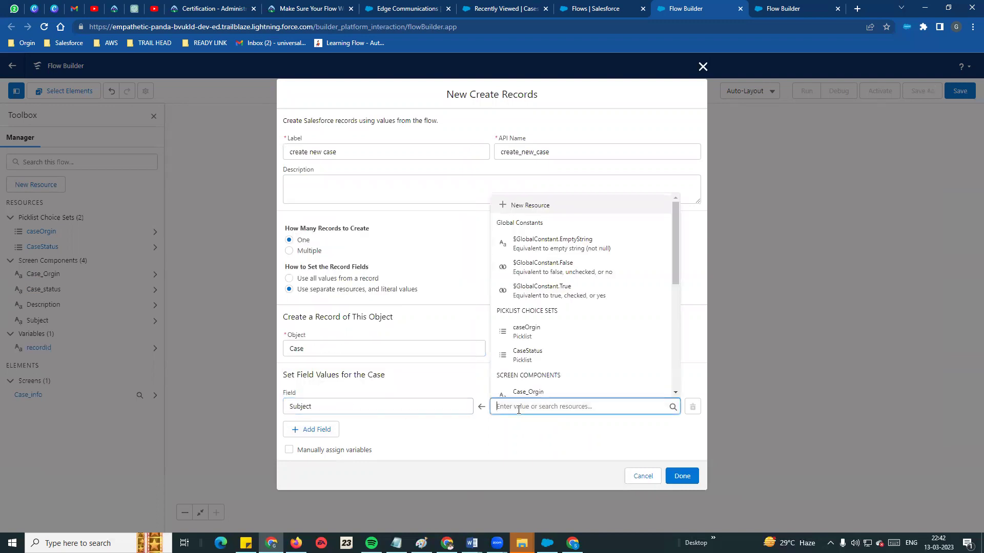
scroll(582, 358, down, 5)
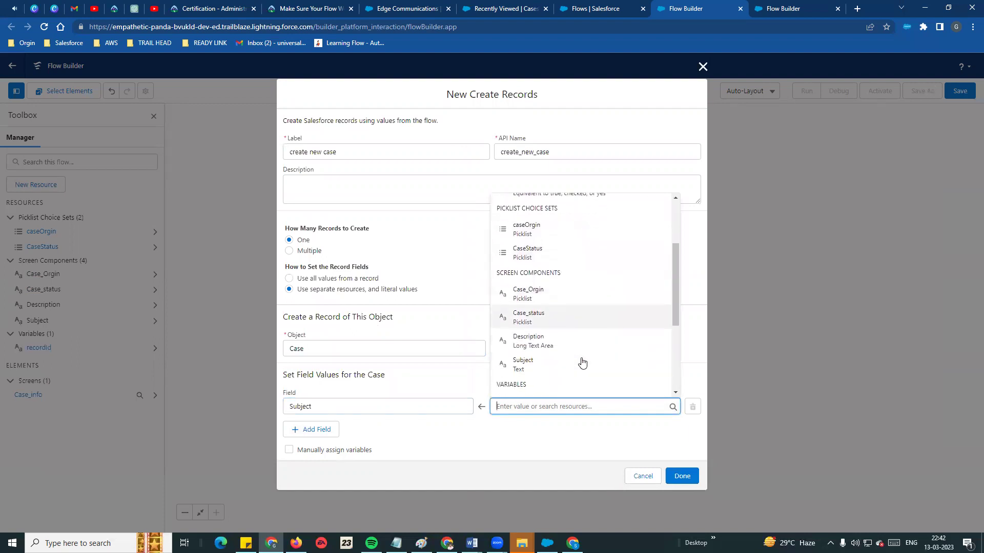
click(531, 315)
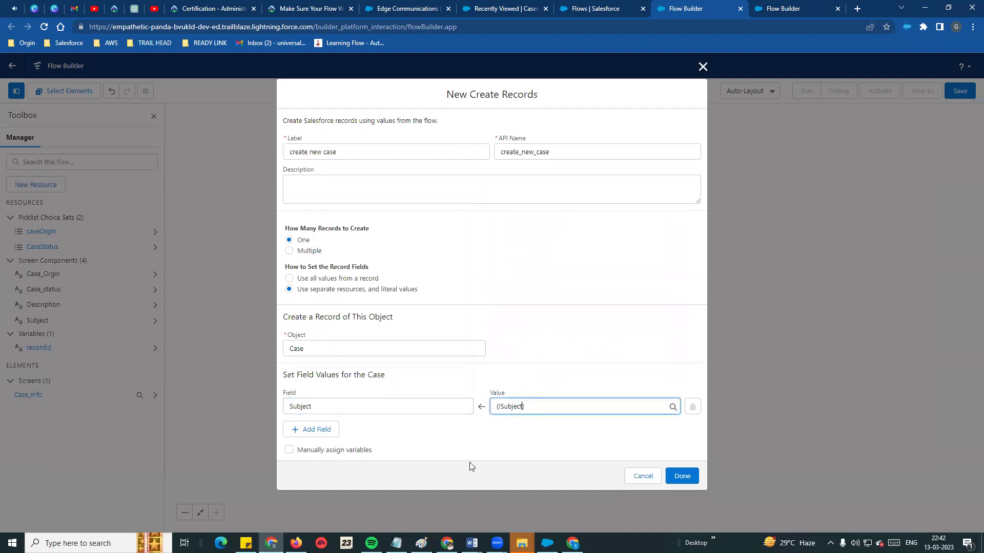
Step: Add a Description field assignment filled from the Description screen input
click(309, 429)
click(314, 438)
text(des)
click(362, 419)
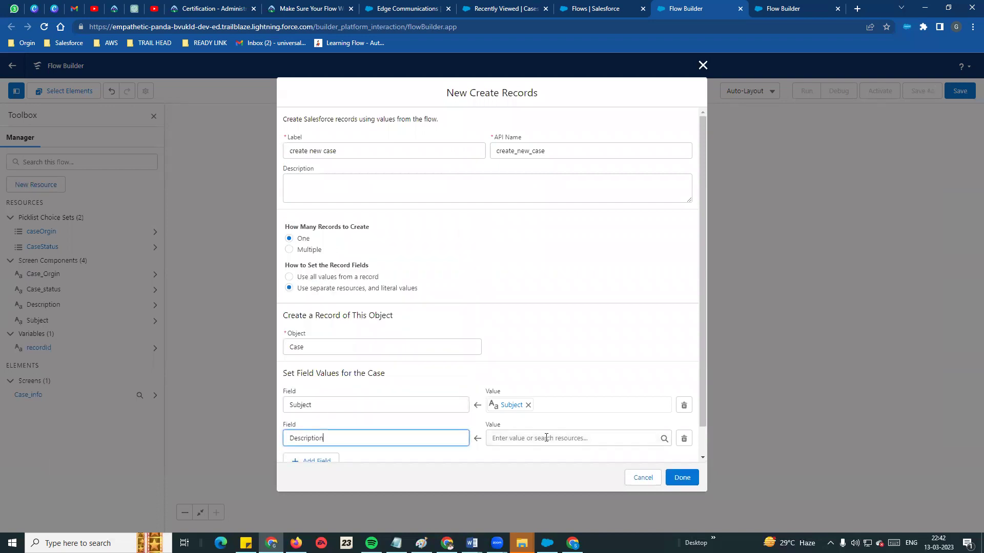
click(546, 438)
scroll(556, 330, down, 5)
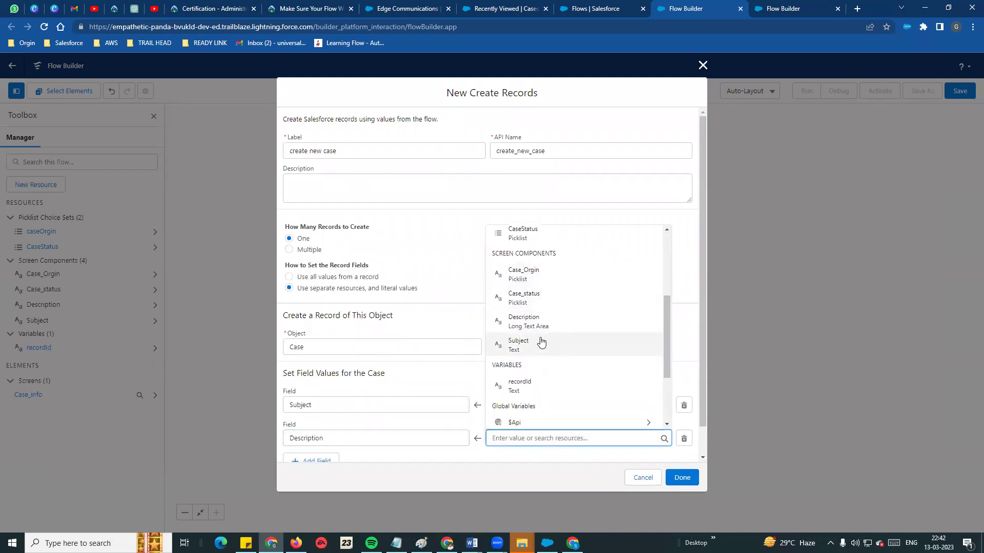
click(528, 321)
Step: Add an Origin field assignment set to the Case_Orgin screen input
scroll(547, 430, down, 1)
click(331, 432)
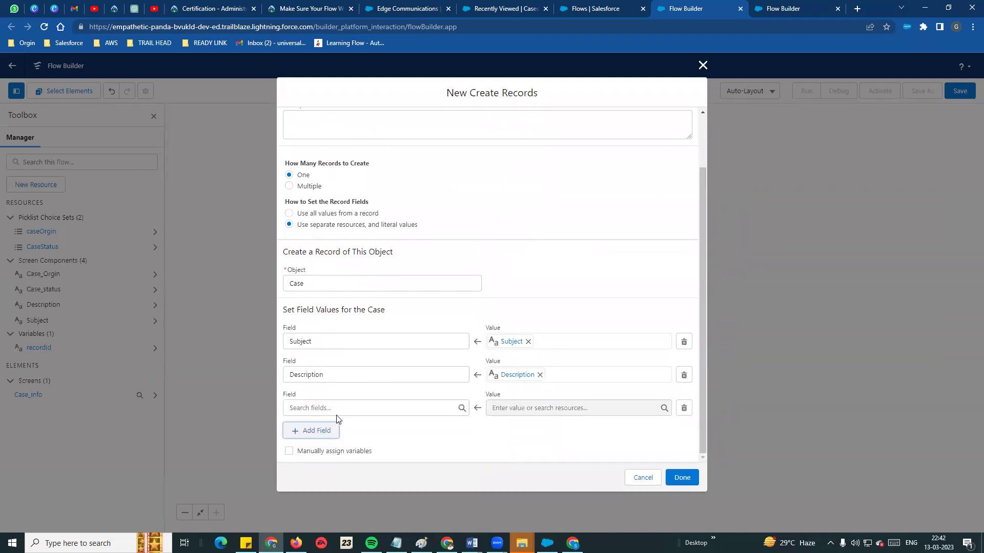
click(334, 408)
text(org)
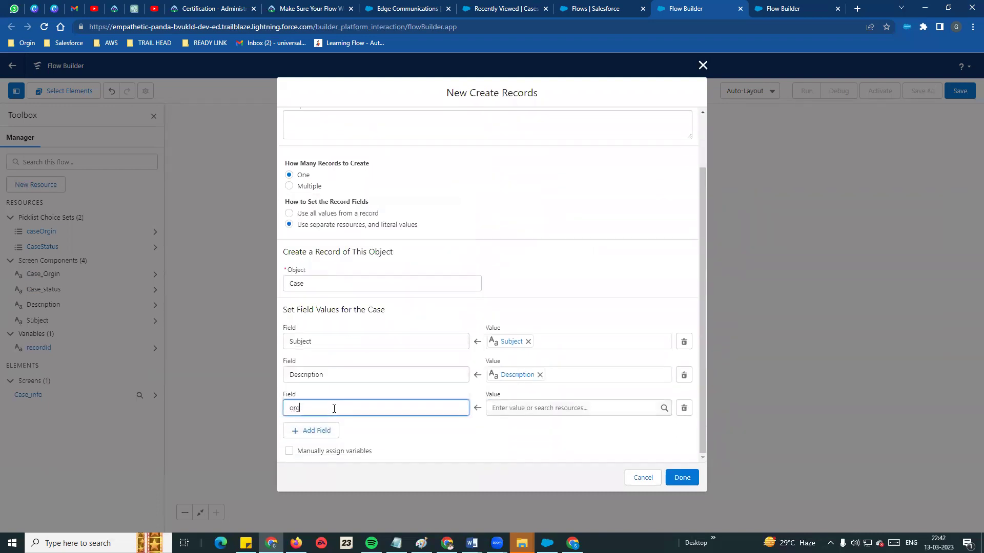
key(BackSpace)
text(or)
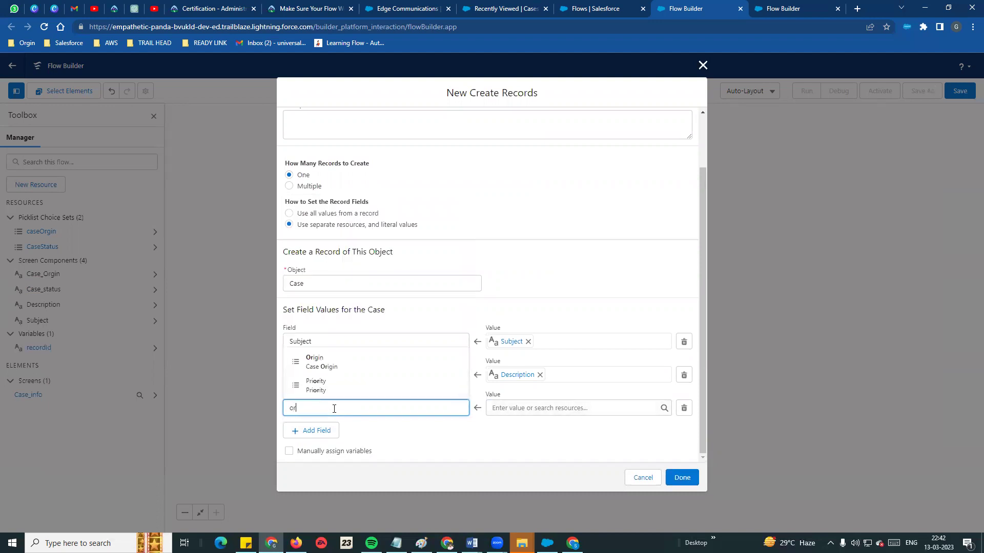
click(322, 364)
click(549, 409)
scroll(549, 313, down, 3)
scroll(564, 334, down, 2)
scroll(556, 333, up, 3)
scroll(557, 308, down, 3)
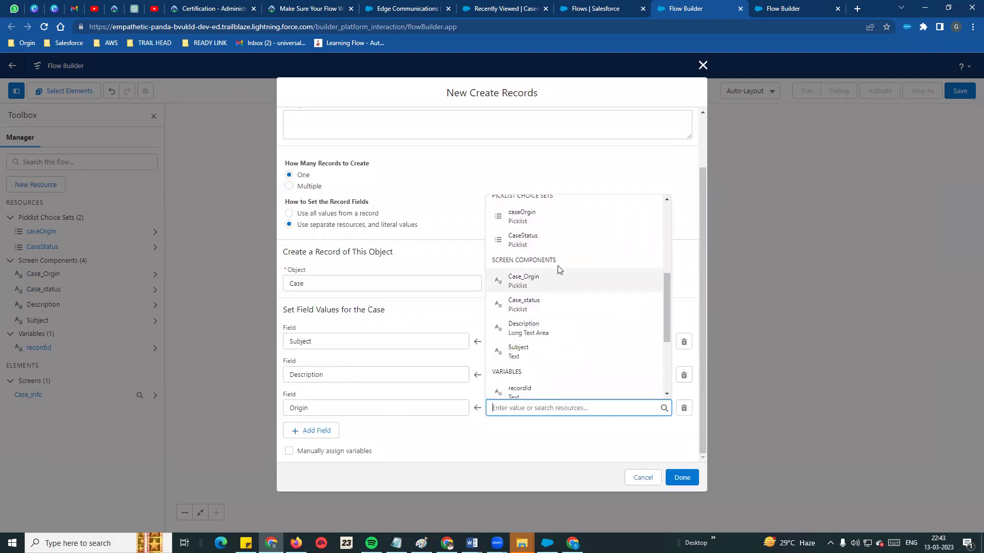
click(523, 281)
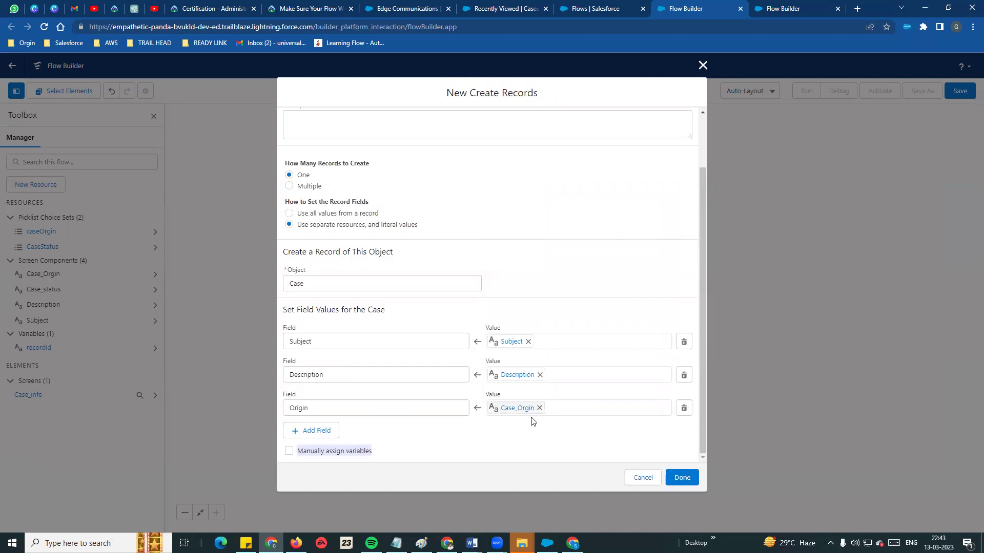
Step: Add a Status field assignment set to the Case_status screen input
click(317, 431)
click(331, 406)
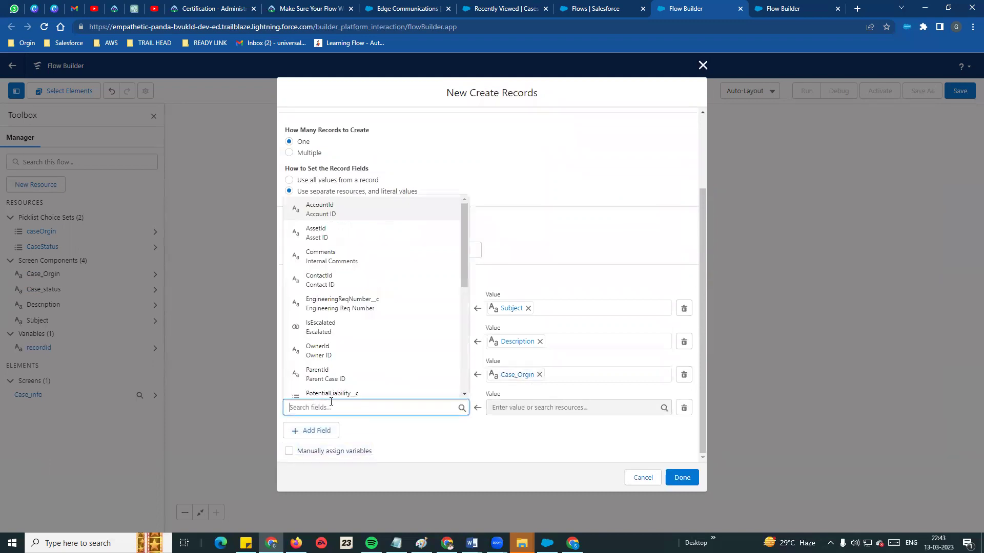
text(stat)
click(333, 389)
click(518, 408)
scroll(587, 300, down, 2)
scroll(587, 301, down, 1)
scroll(564, 359, down, 2)
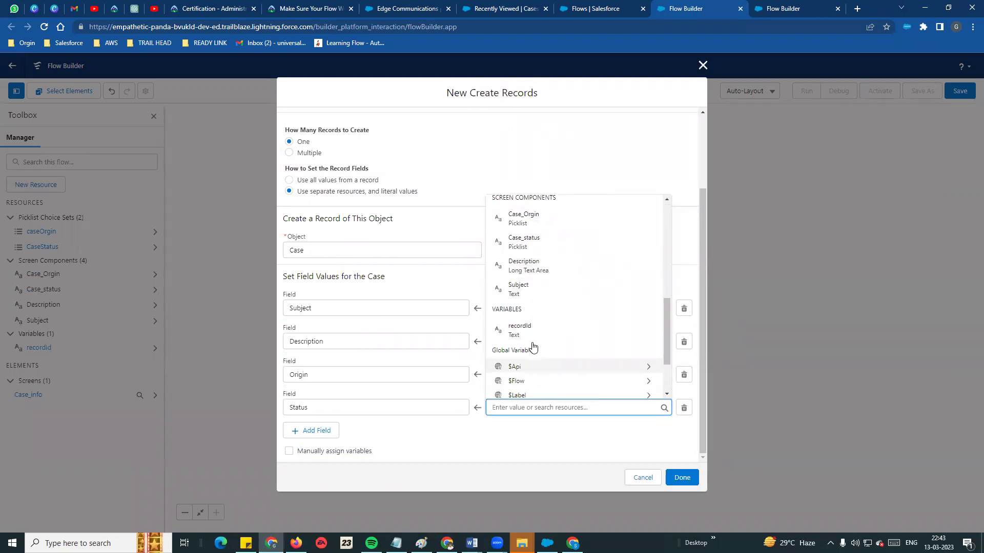
scroll(554, 280, up, 1)
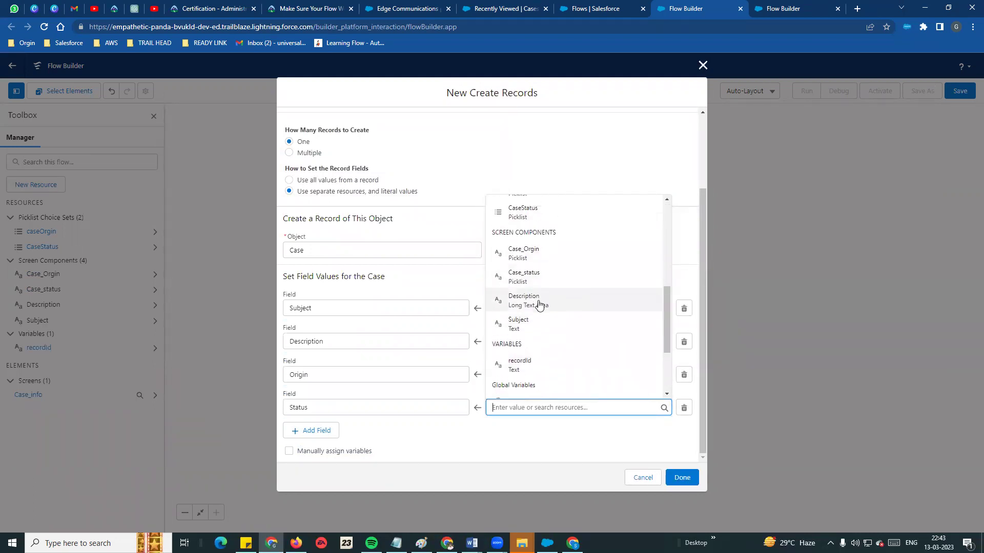
click(525, 278)
Step: Map AccountId to the recordId variable and finish the create new case element
click(323, 433)
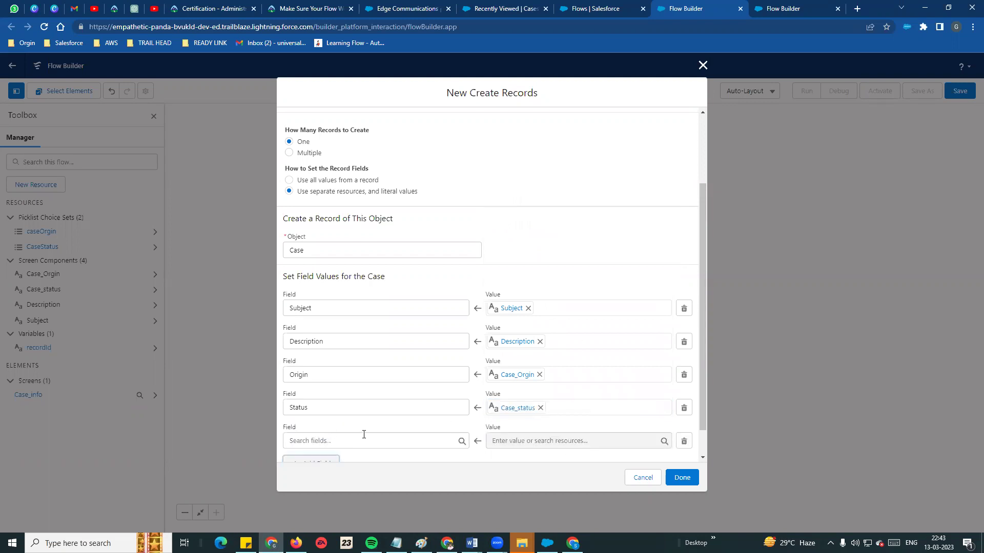
scroll(364, 435, down, 1)
click(362, 407)
text(acc)
click(347, 383)
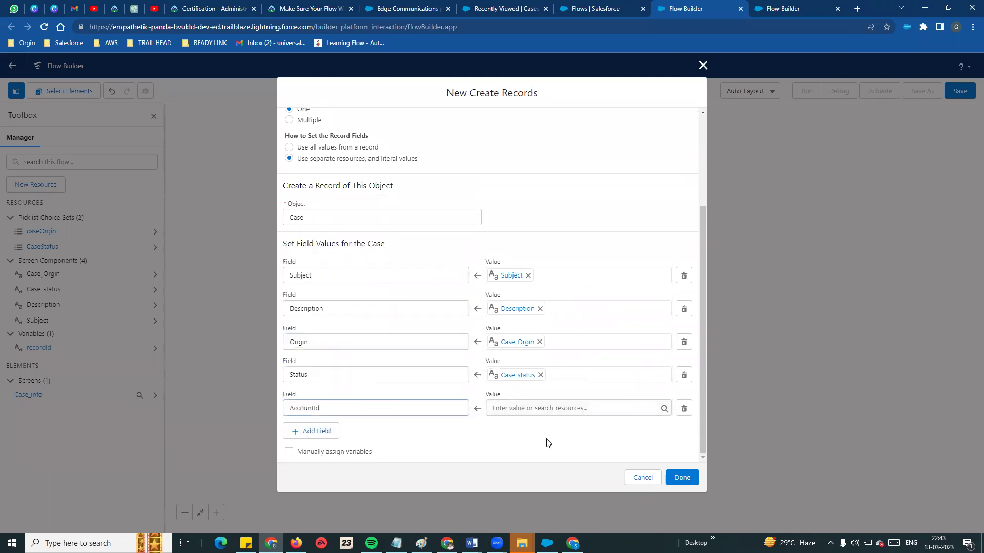
click(549, 409)
scroll(562, 355, down, 1)
scroll(559, 308, up, 1)
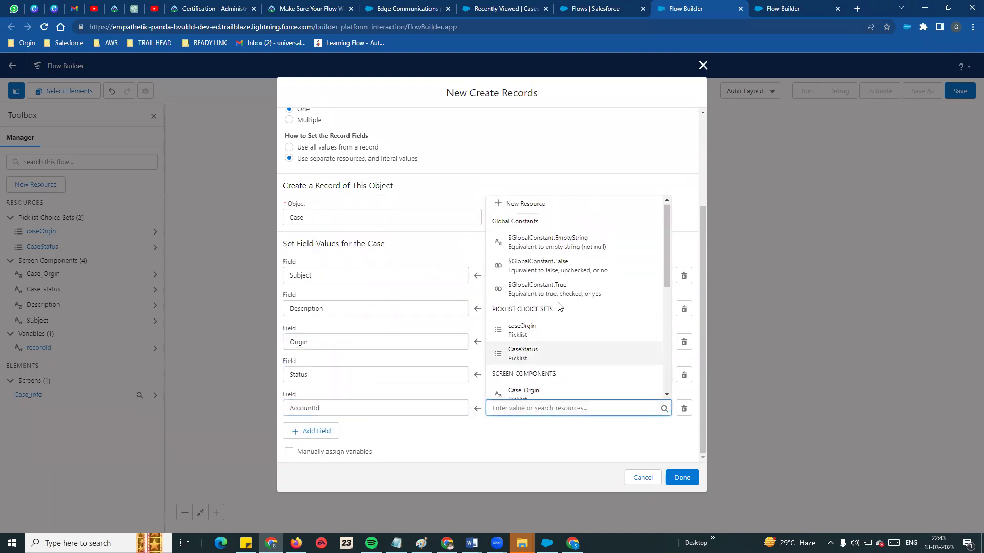
scroll(543, 339, down, 5)
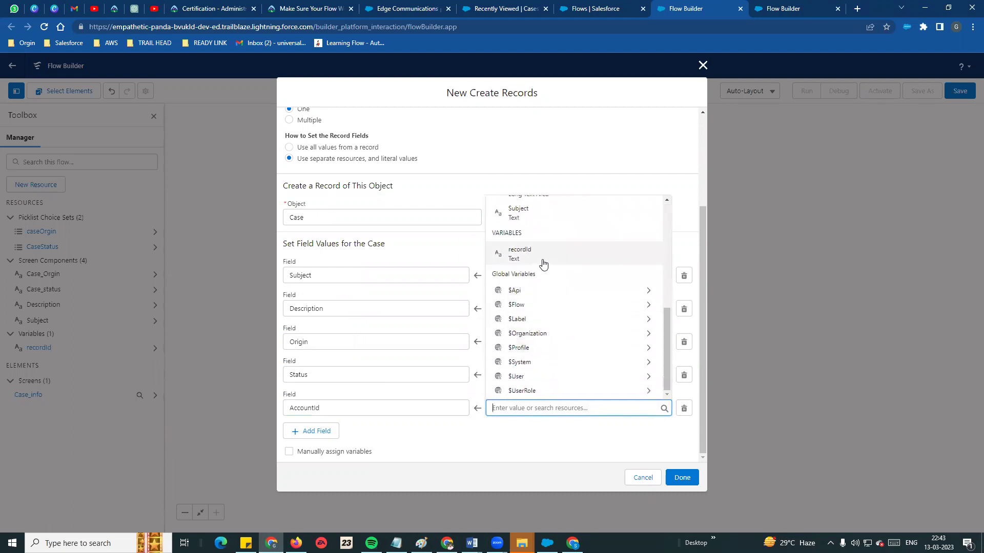
text(re)
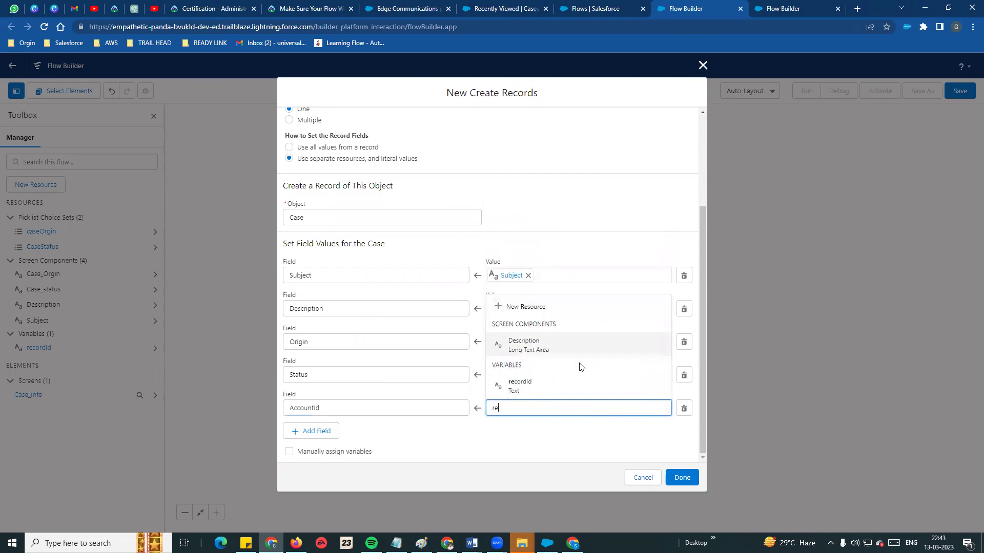
click(522, 389)
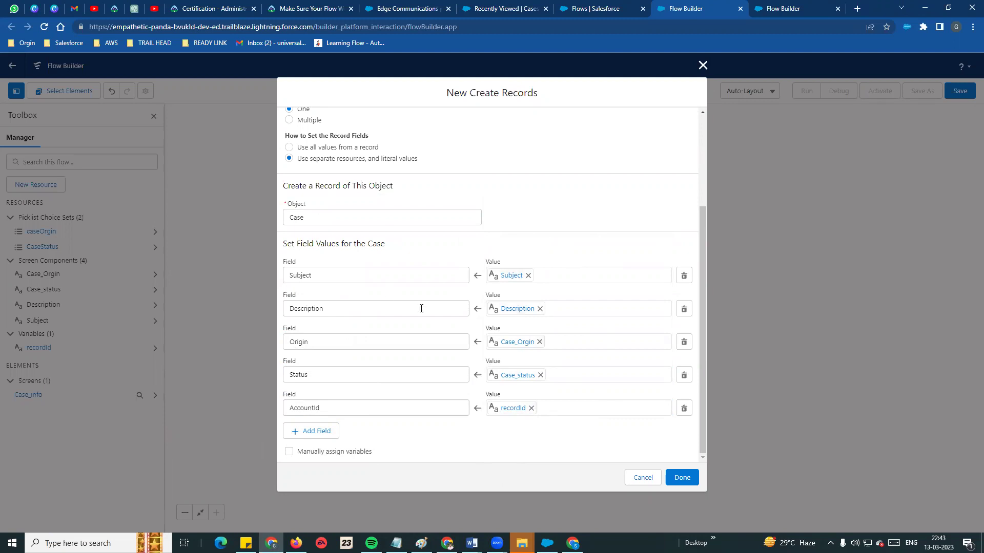
click(674, 482)
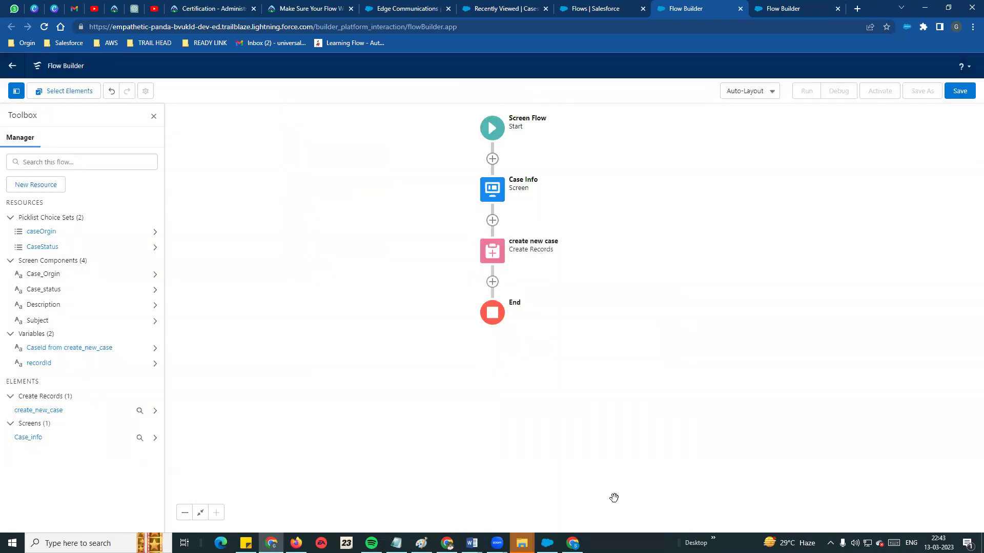
Step: Save the flow as 'Create new case from flow' and activate Version 1
click(960, 91)
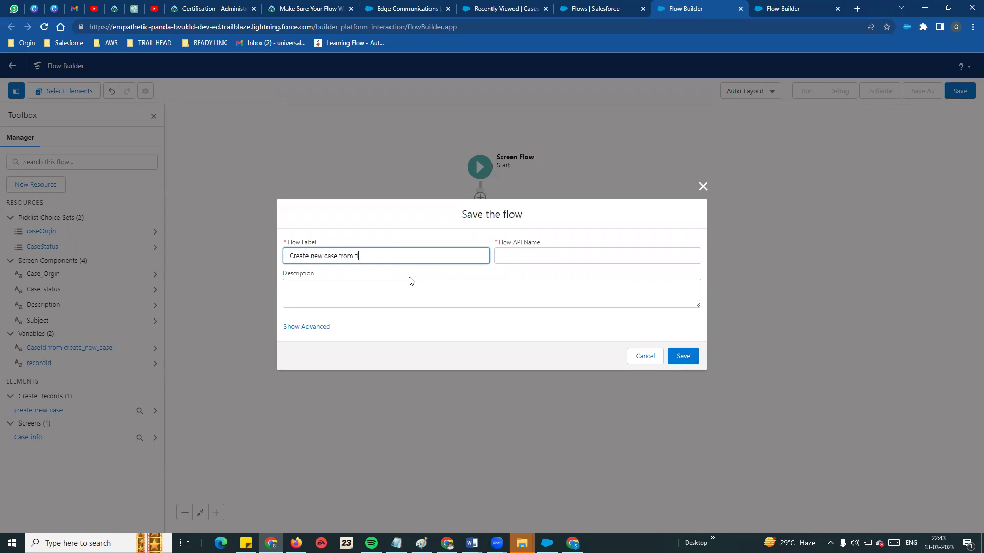
click(441, 296)
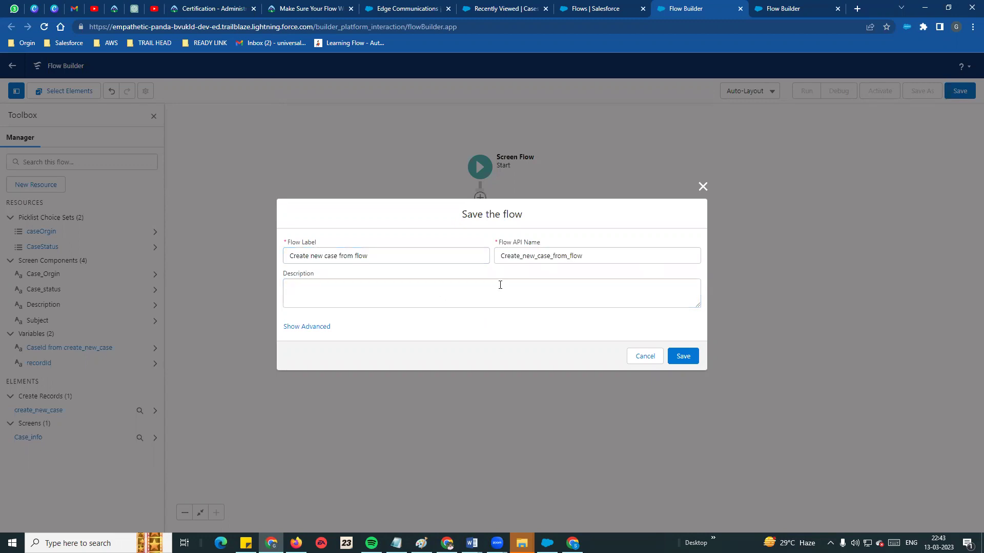
click(684, 358)
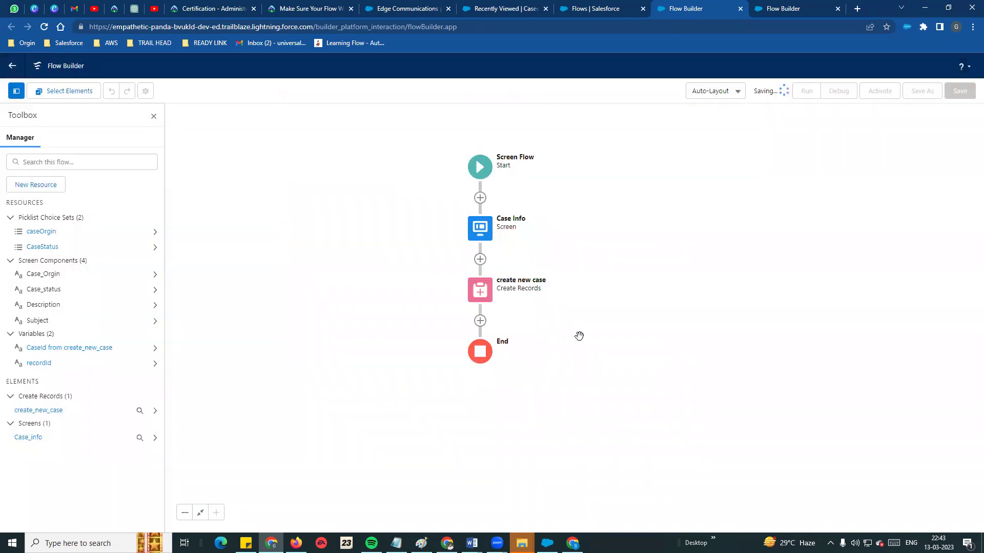
click(879, 92)
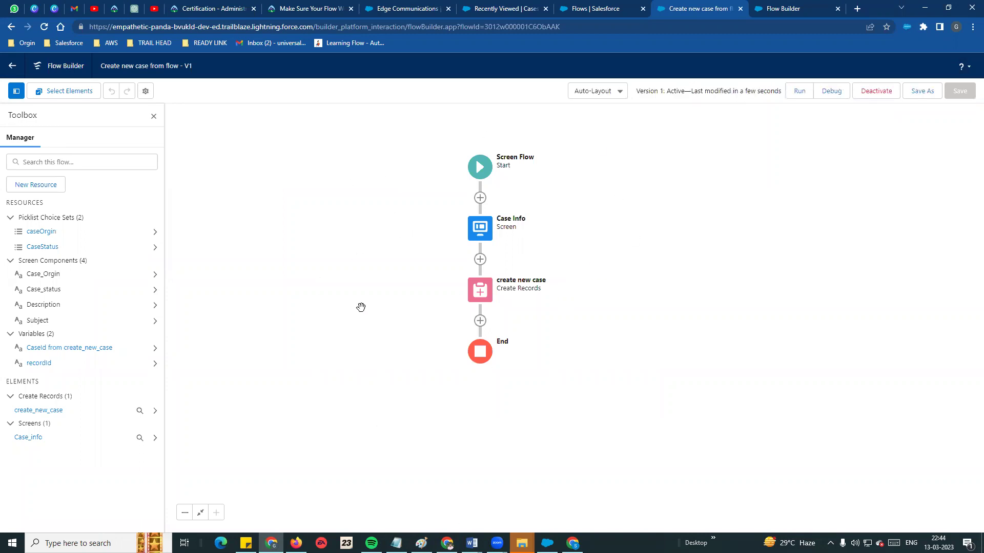
Step: From the Edge Communications account page, open the Account object via Setup's Edit Object
click(523, 9)
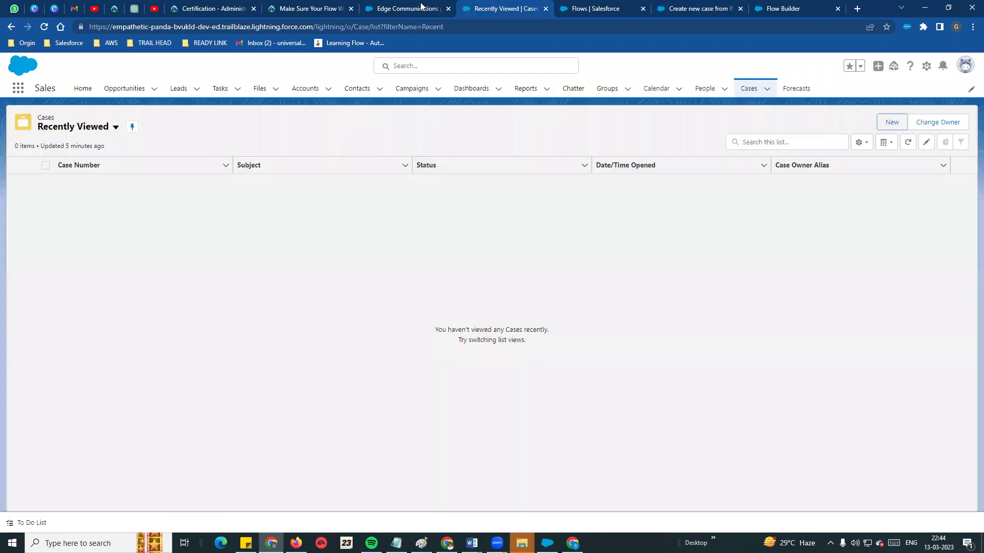
click(409, 9)
drag(662, 197, 831, 196)
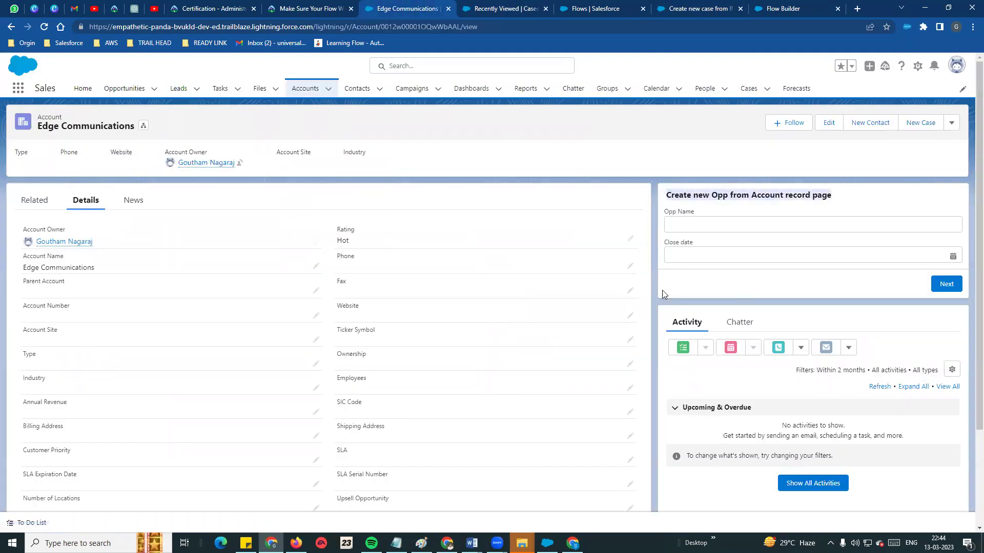
click(717, 162)
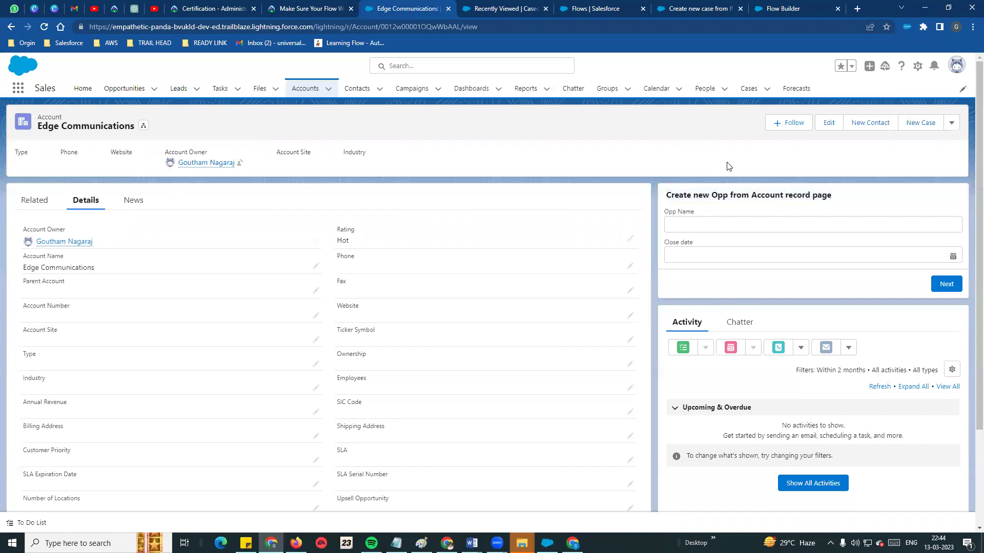
triple_click(791, 151)
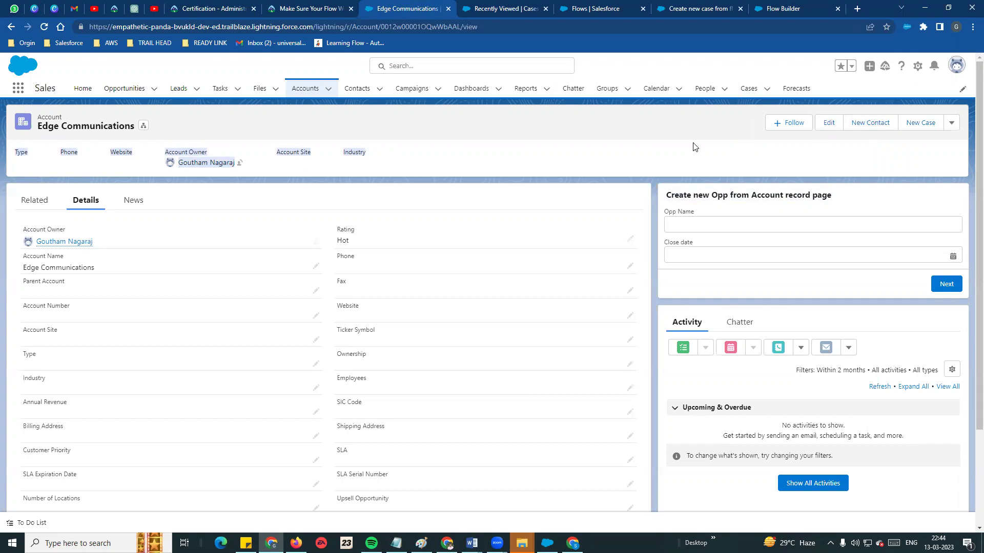
click(918, 71)
click(878, 202)
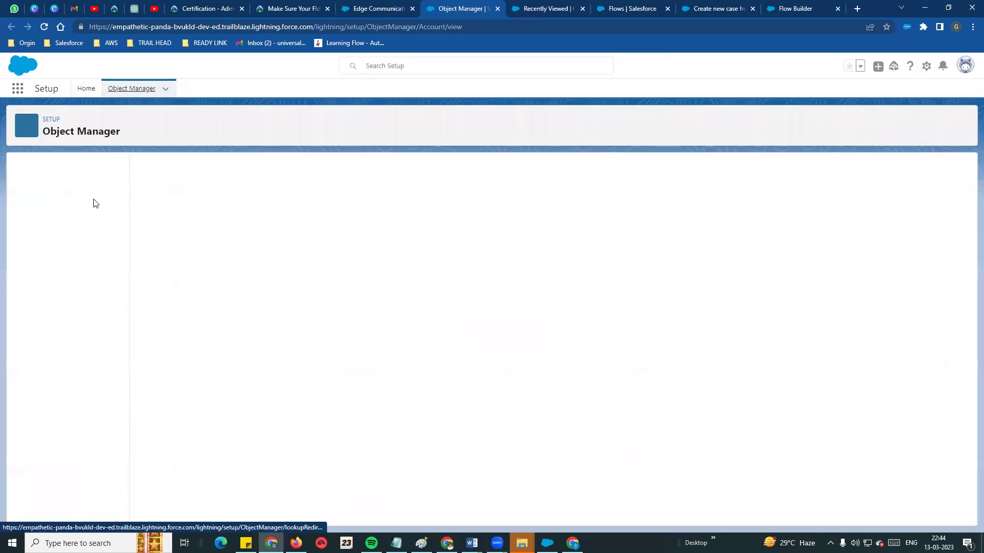
Step: Start a new Account Flow action that runs the Create new case from flow flow
click(63, 249)
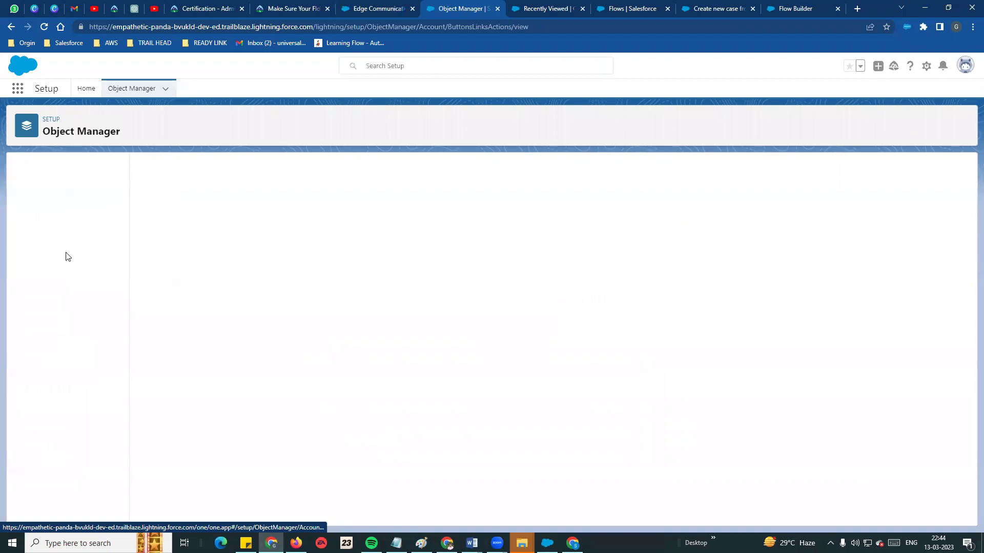
click(879, 170)
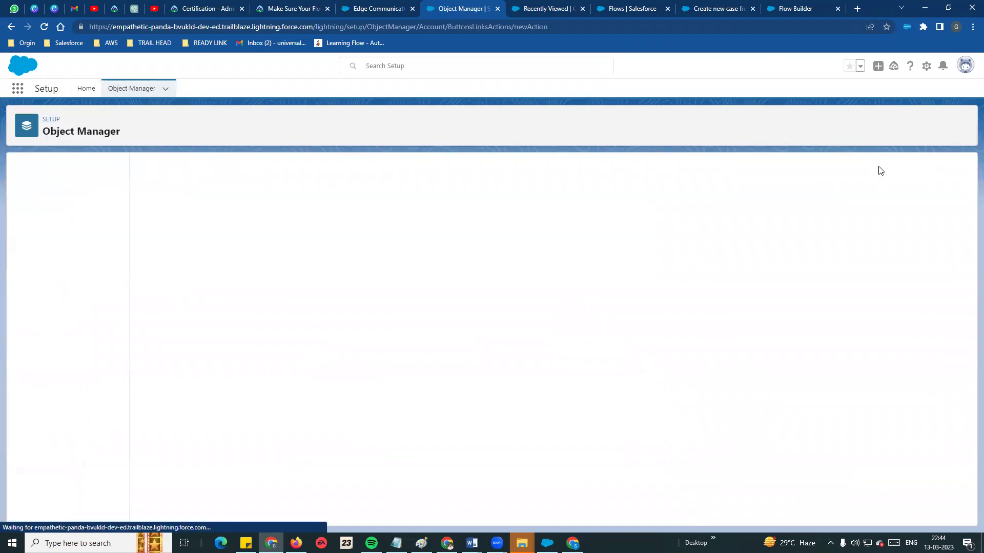
click(341, 228)
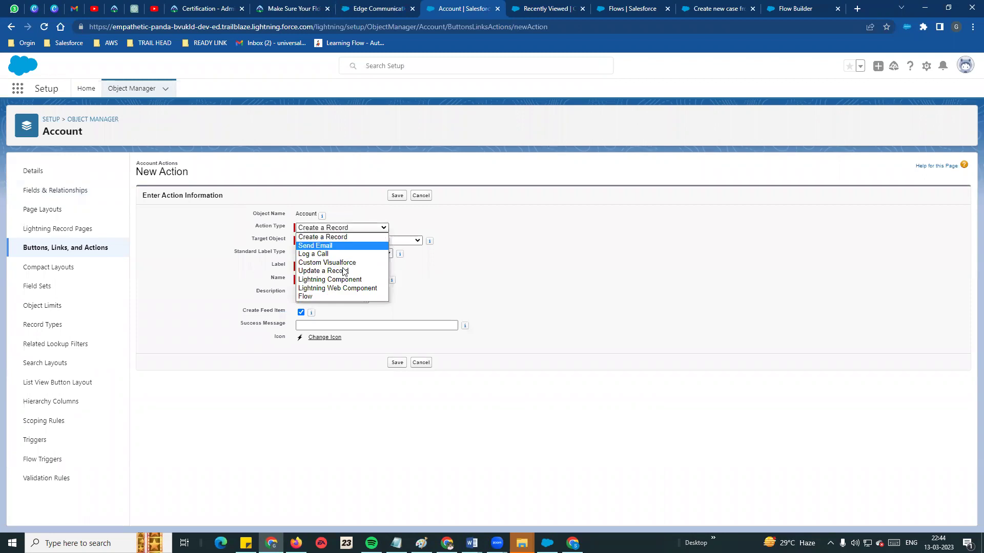
click(328, 296)
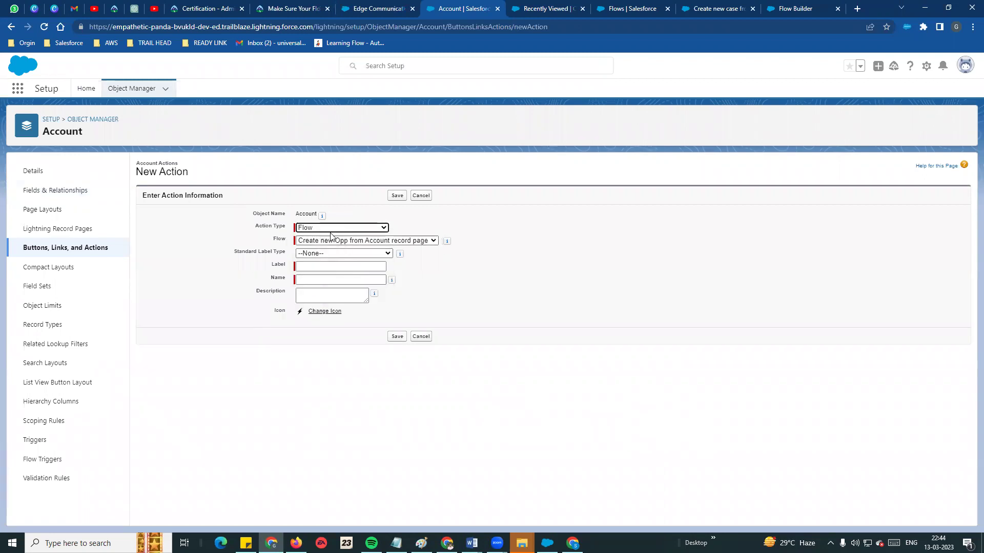
click(367, 240)
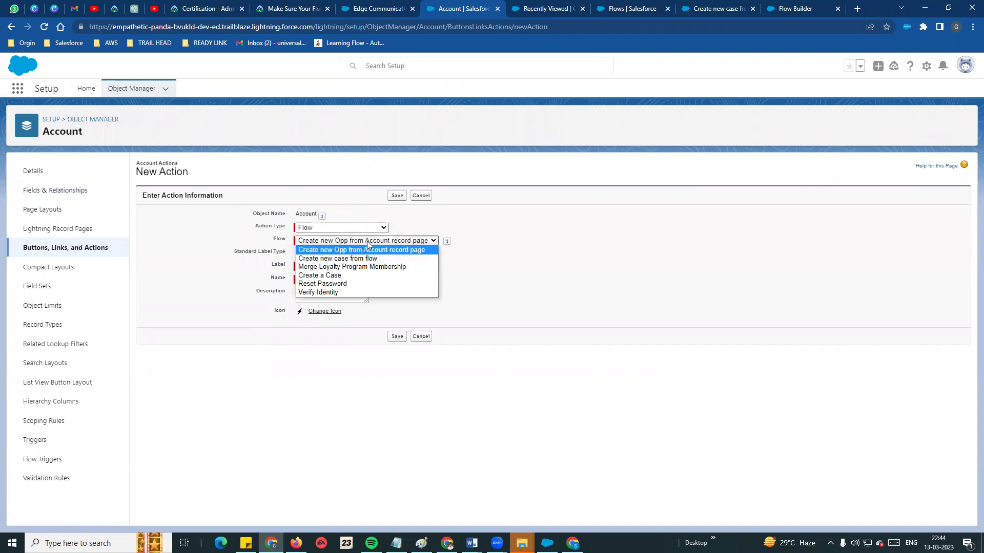
click(309, 259)
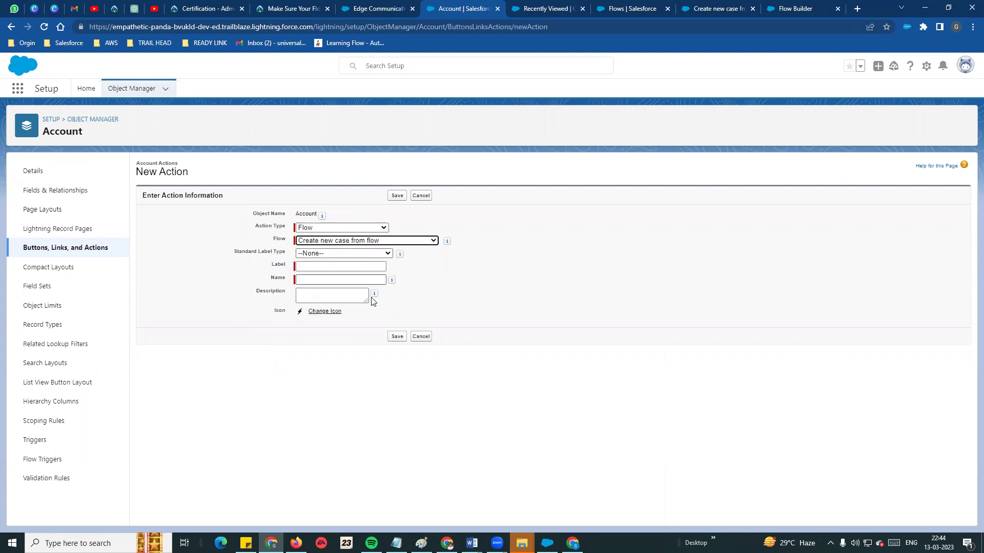
Step: Label the action 'New case through flow', let the name auto-fill, and save it
click(333, 264)
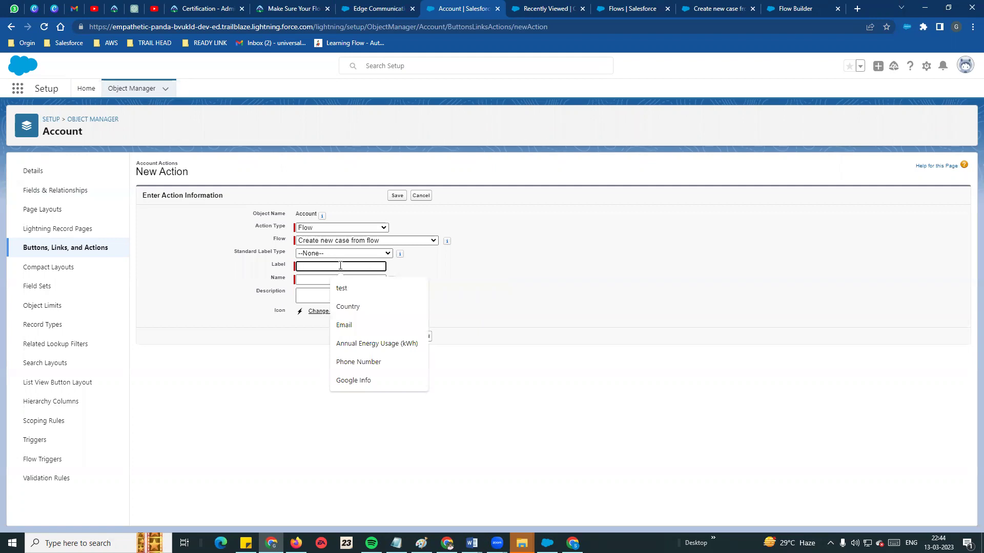
text(New case through flow)
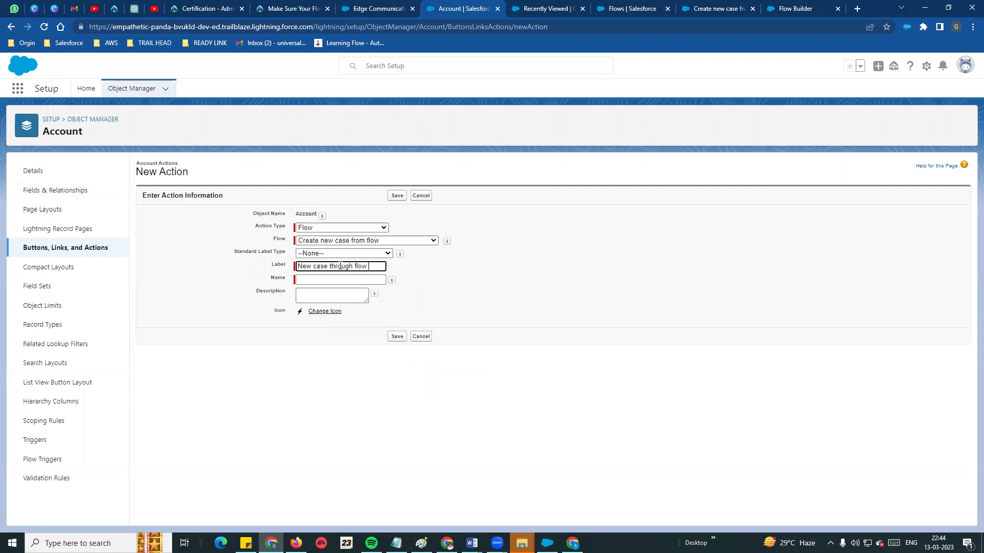
click(488, 306)
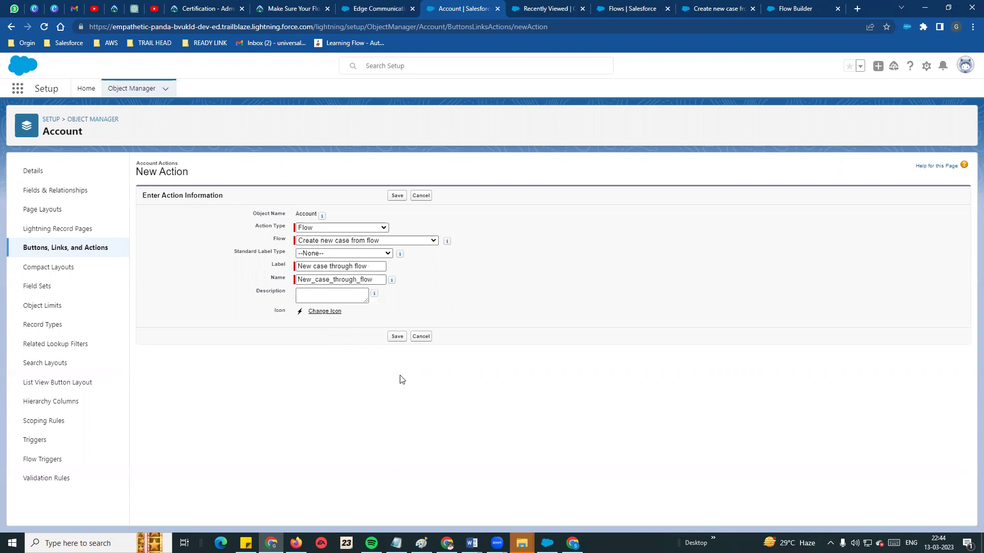
click(397, 197)
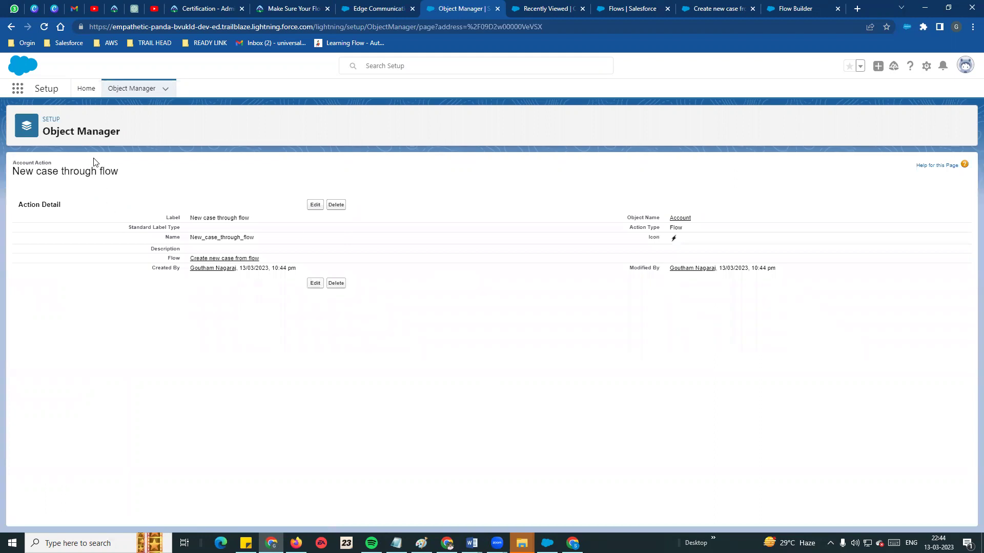
Step: Open the Account Layout assigned to System Administrator from the Page Layout Assignment list
click(131, 92)
click(26, 189)
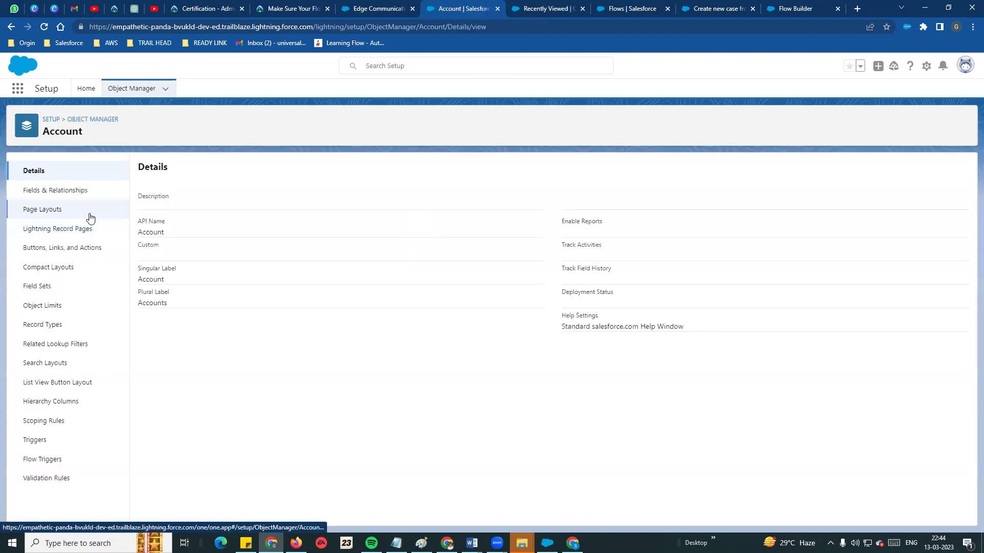
click(58, 210)
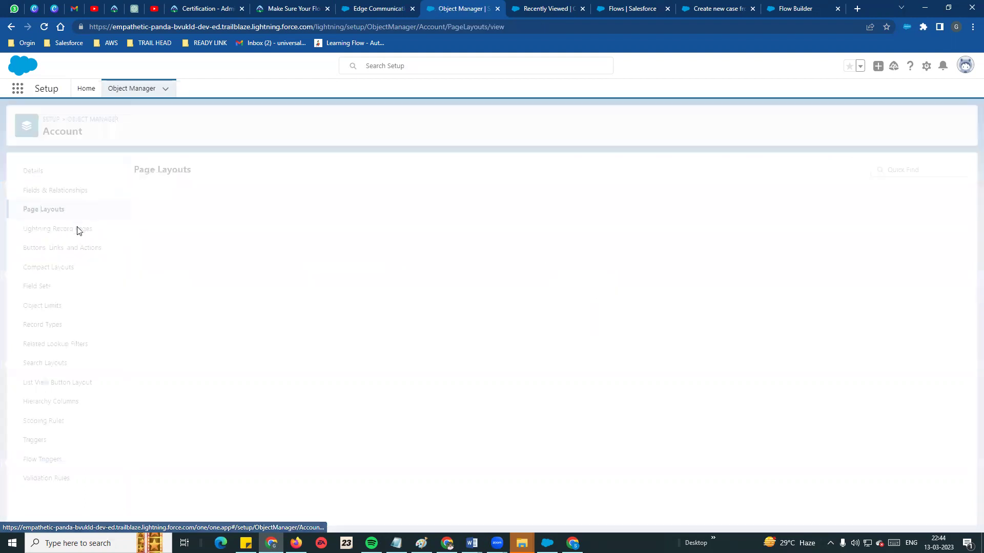
click(171, 291)
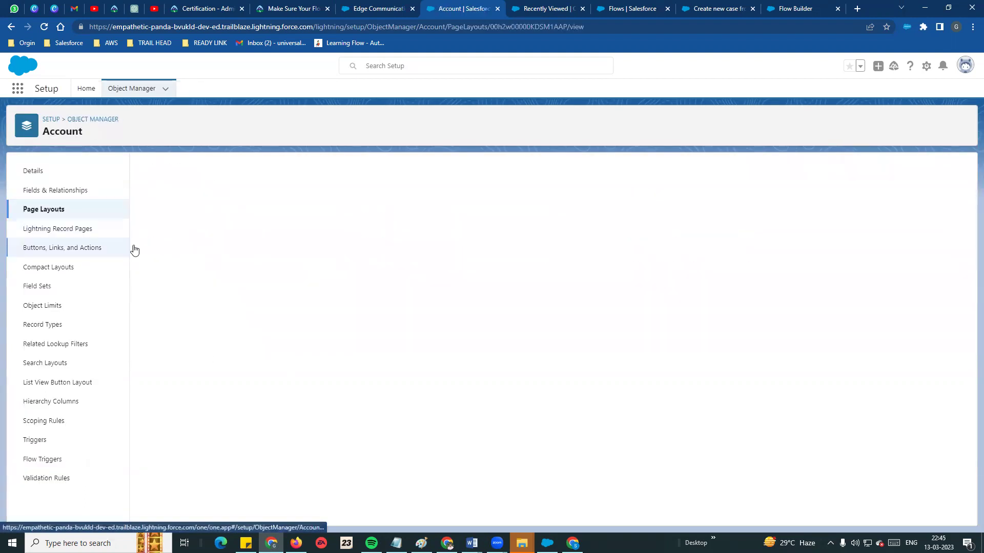
click(55, 211)
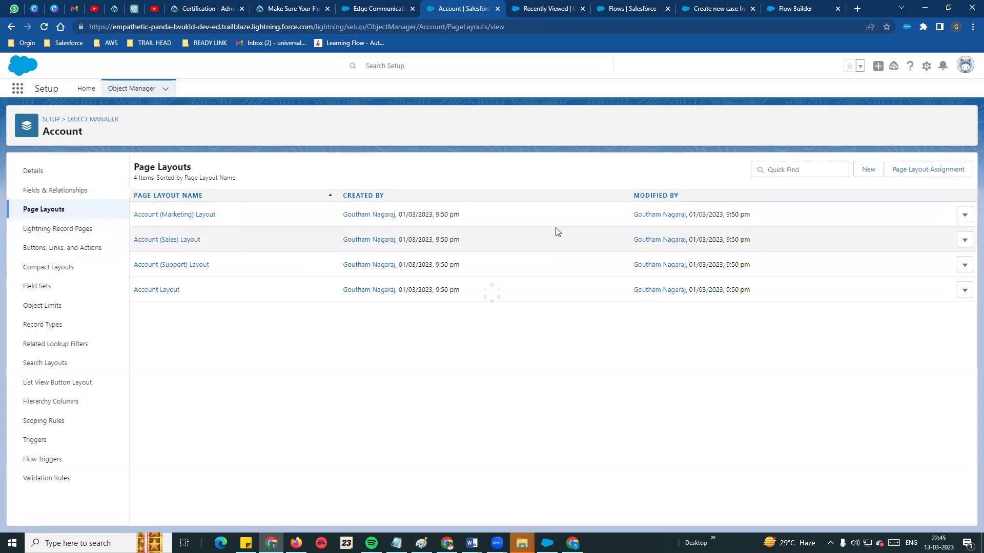
click(934, 171)
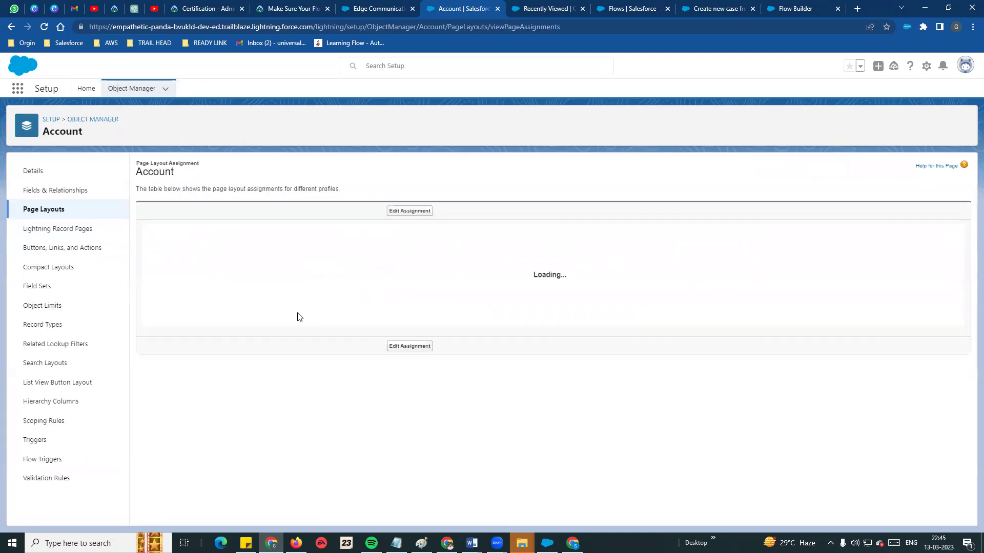
scroll(210, 402, down, 5)
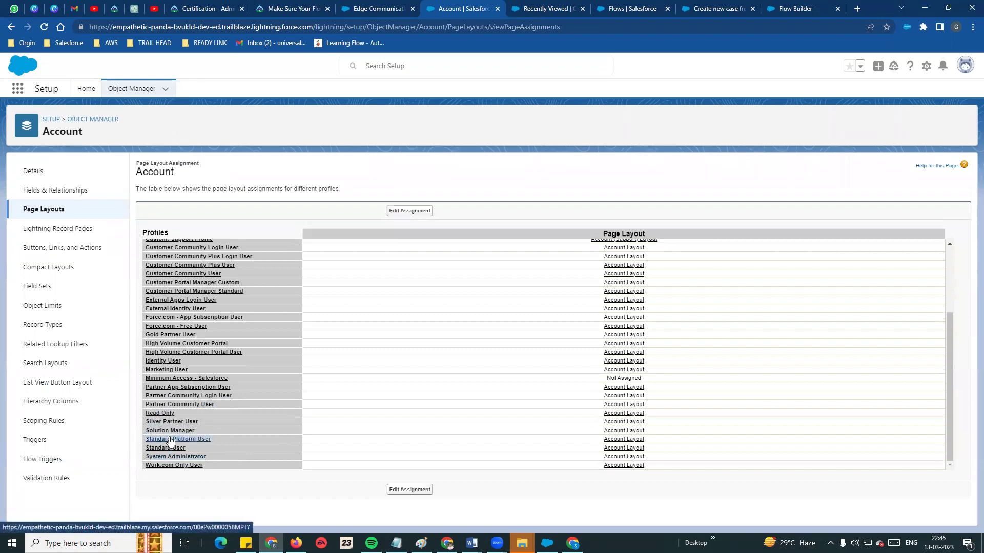
click(616, 457)
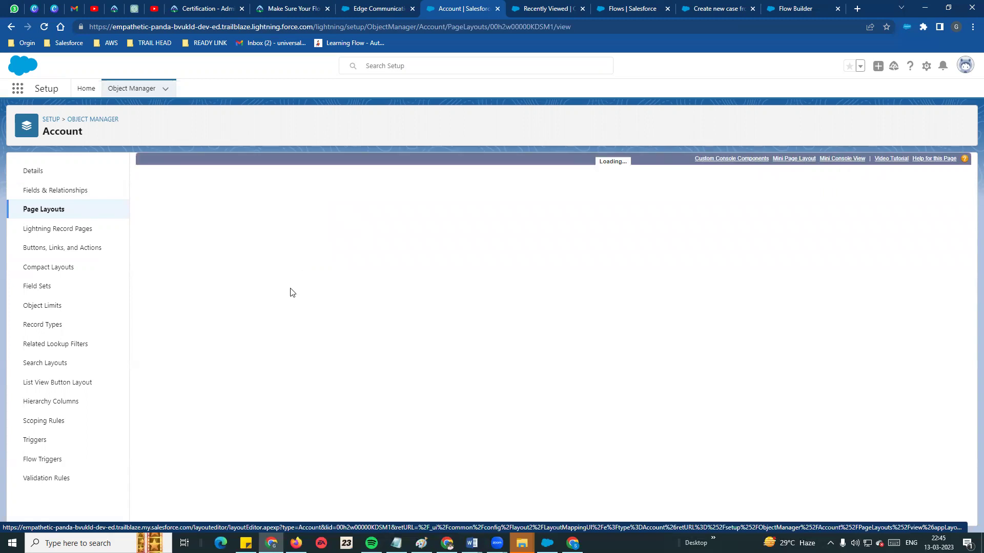
Step: Override the predefined Lightning actions and add New case through flow to the Account Layout
click(171, 229)
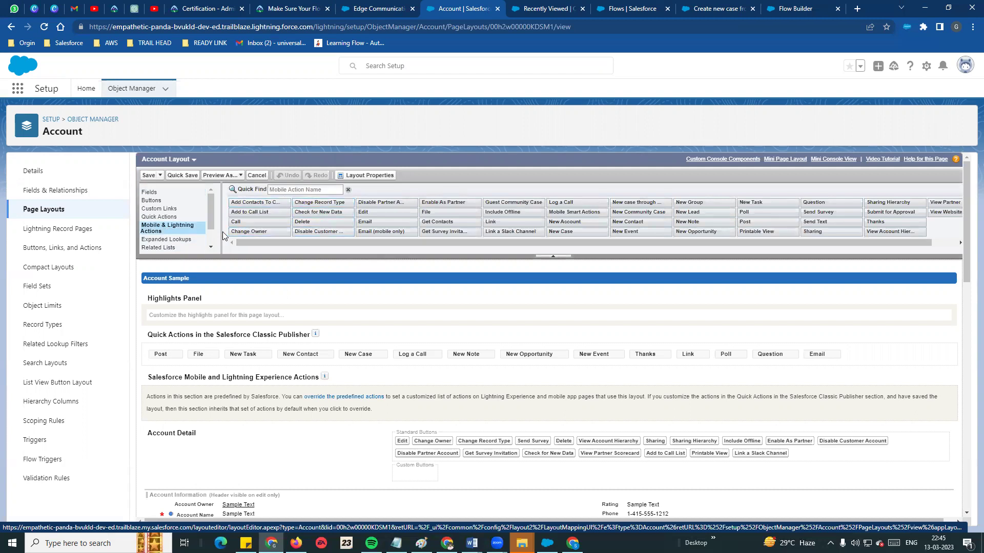
click(285, 191)
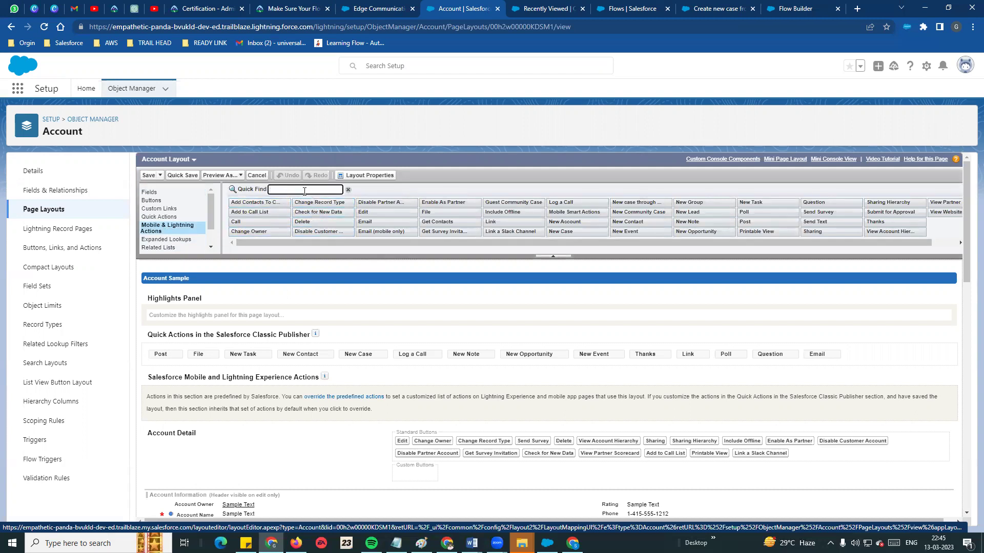
text(case)
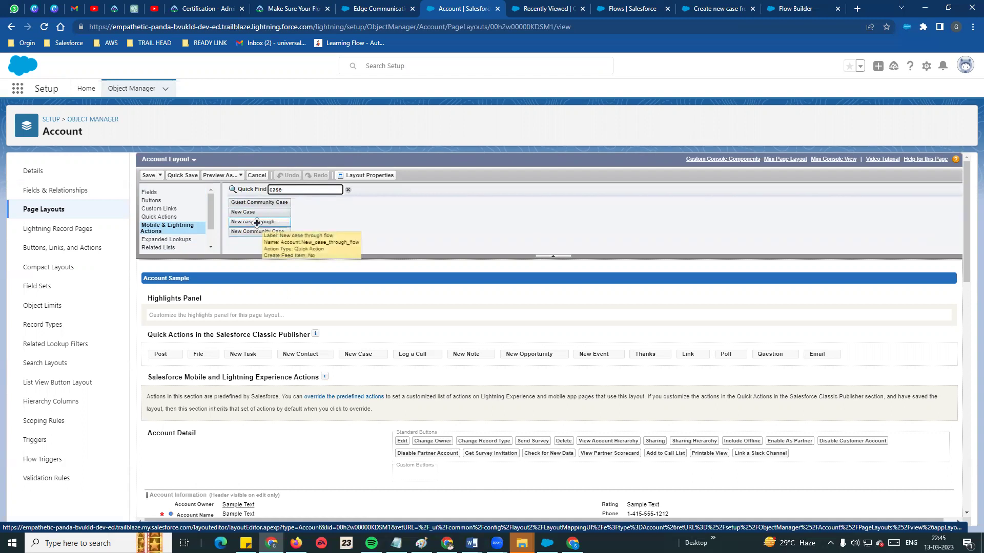
drag(238, 221, 955, 354)
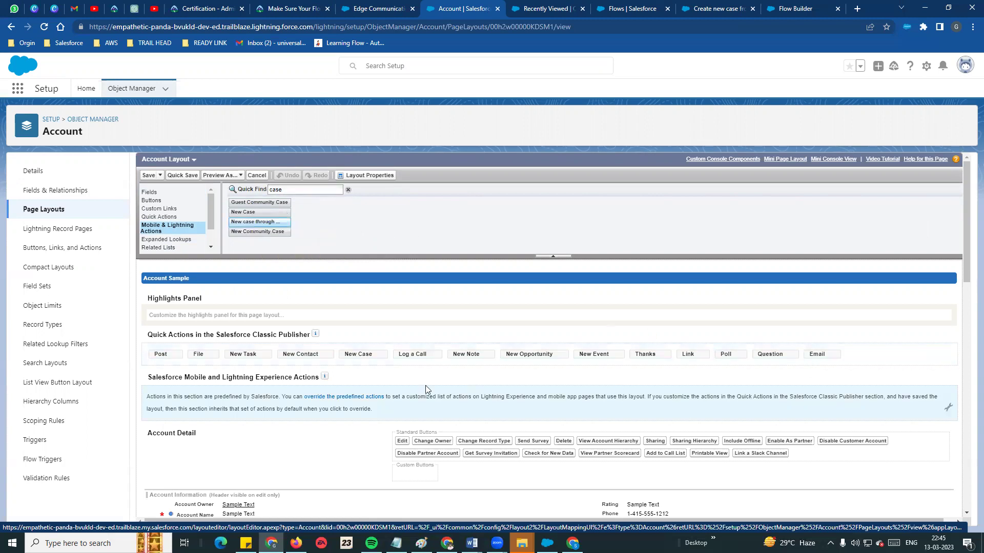
click(948, 407)
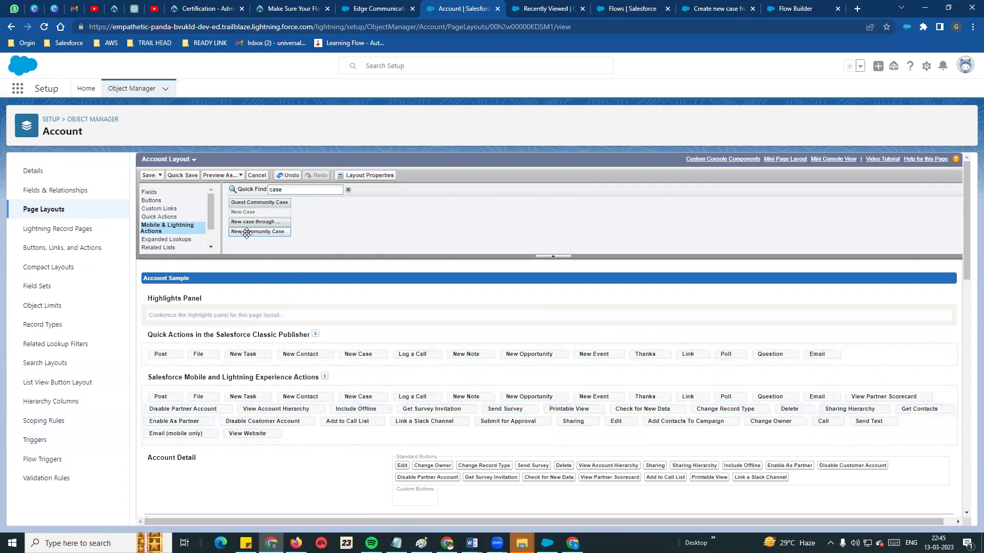
mouse_move(249, 222)
mouse_down()
mouse_move(340, 339)
mouse_move(145, 392)
mouse_move(200, 419)
mouse_move(336, 441)
mouse_move(192, 400)
mouse_up()
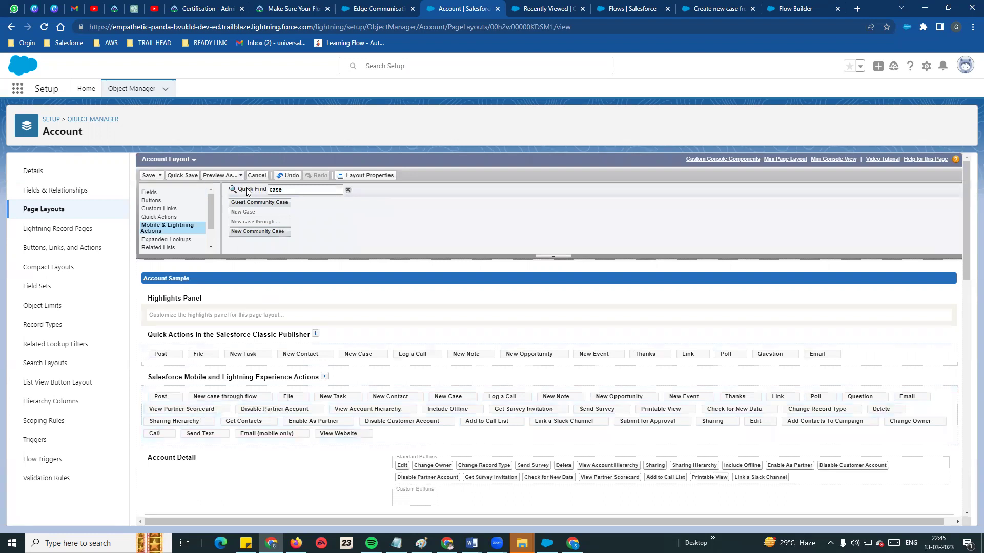
Step: Save the Account Layout and reload the Edge Communications account record
click(179, 177)
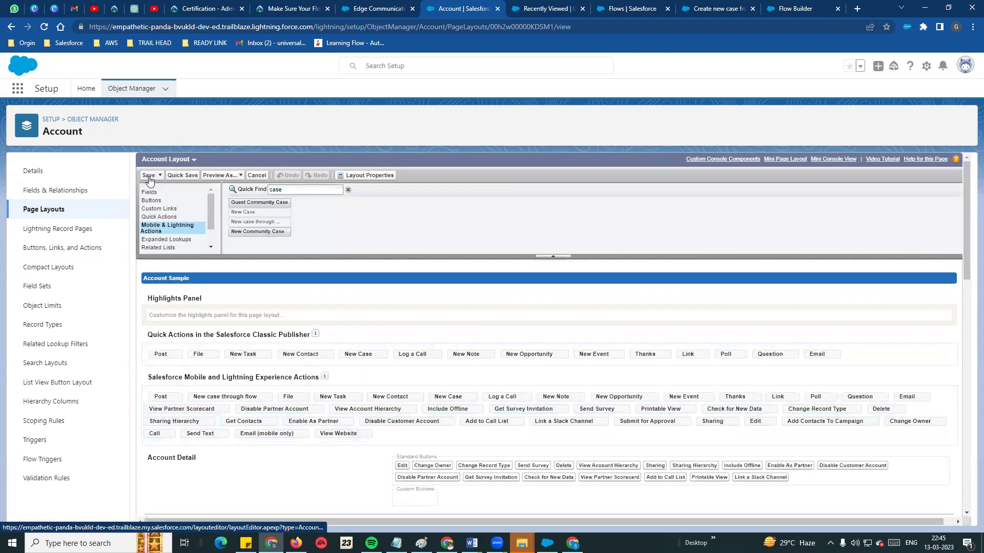
click(149, 177)
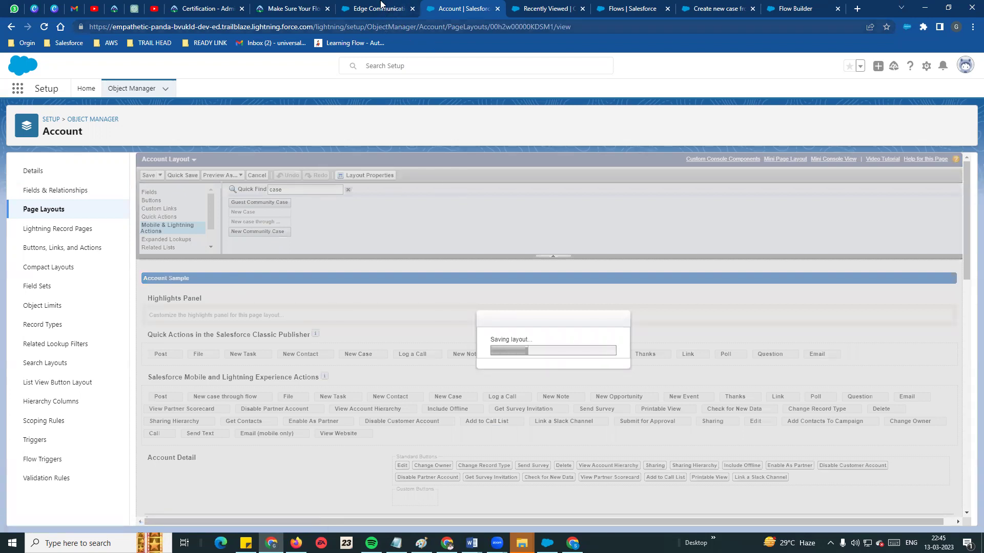
click(383, 9)
click(44, 27)
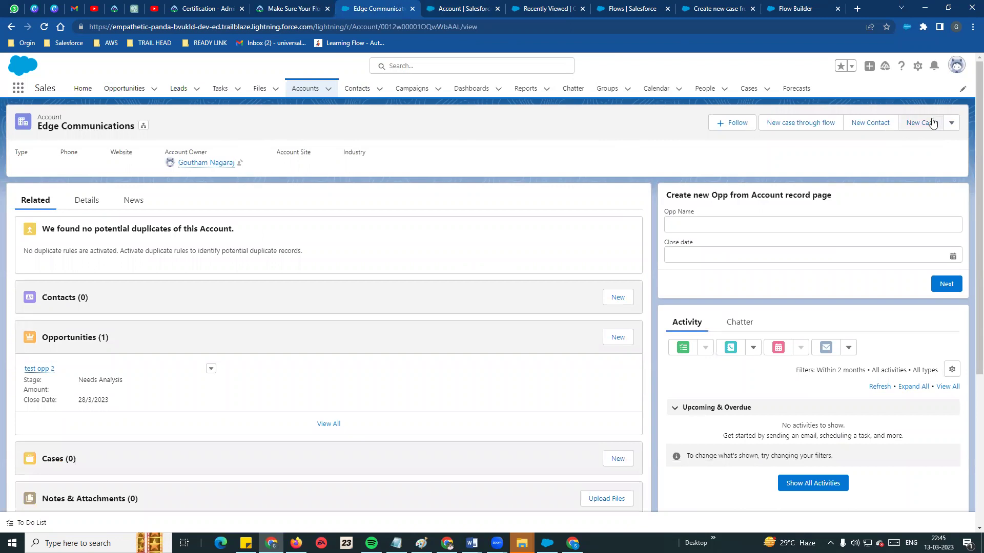
Step: Run New case through flow with origin Phone, status New, subject and description 'test'
click(803, 124)
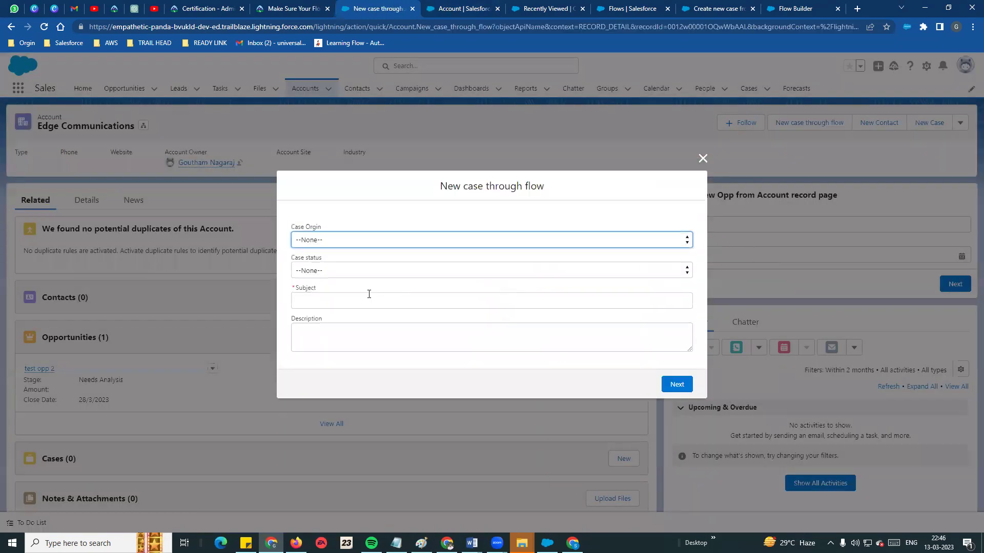
click(334, 243)
click(340, 263)
click(370, 274)
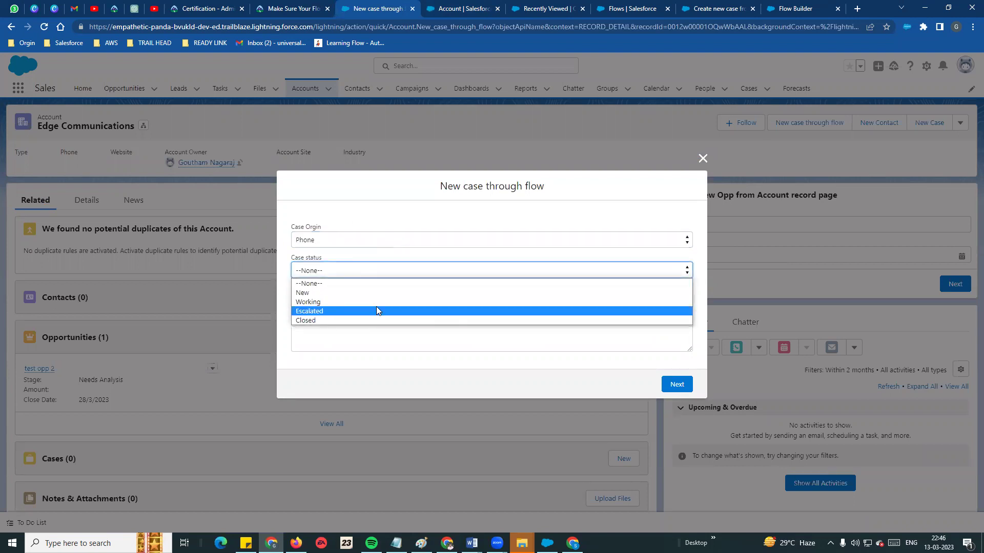
click(349, 292)
click(337, 302)
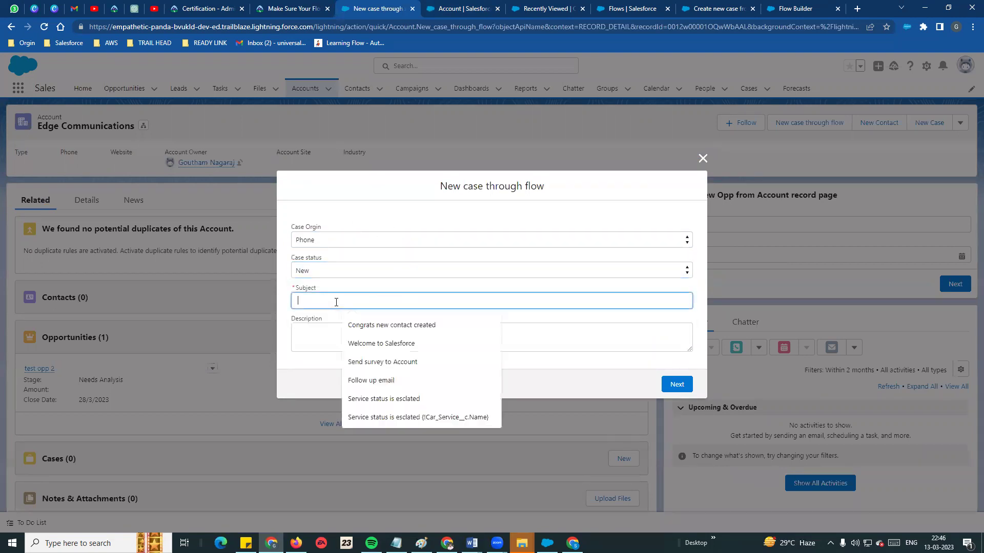
text(test)
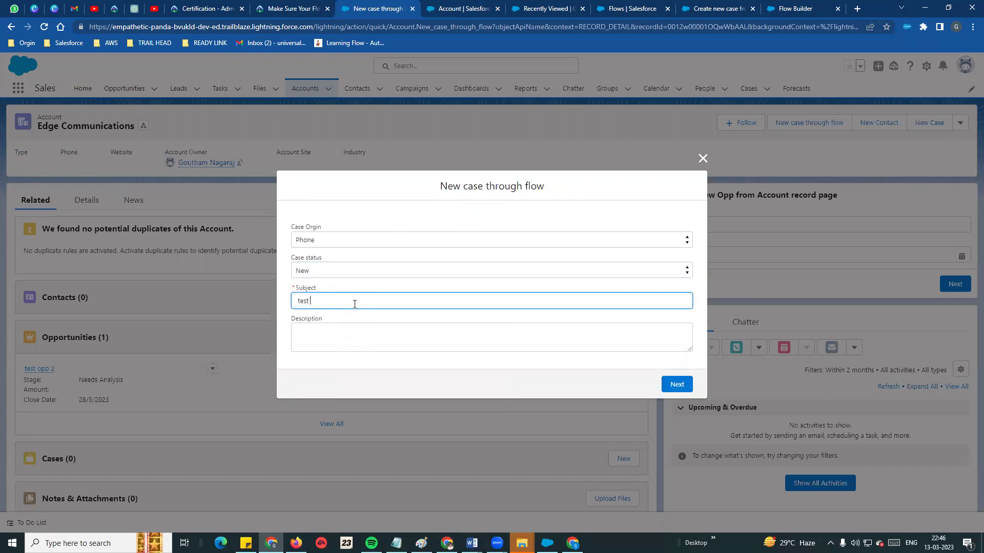
click(363, 331)
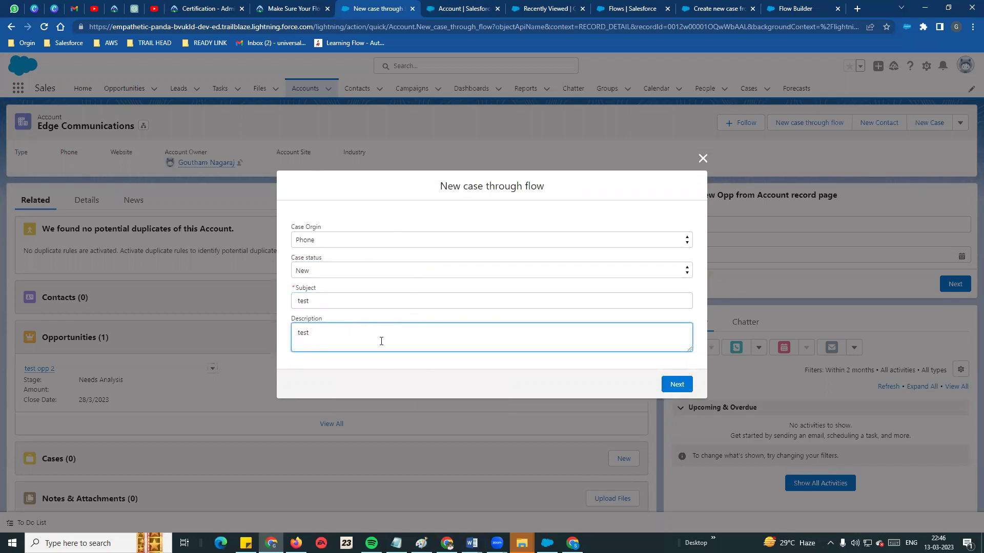
click(676, 387)
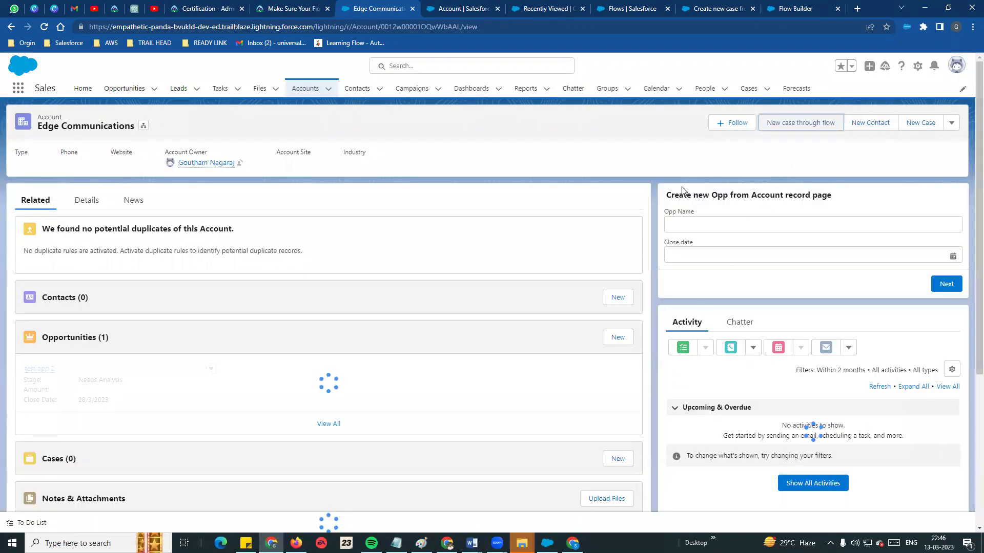
Step: Verify the Cases related list shows case 00001026, subject test, priority Medium
scroll(101, 405, down, 2)
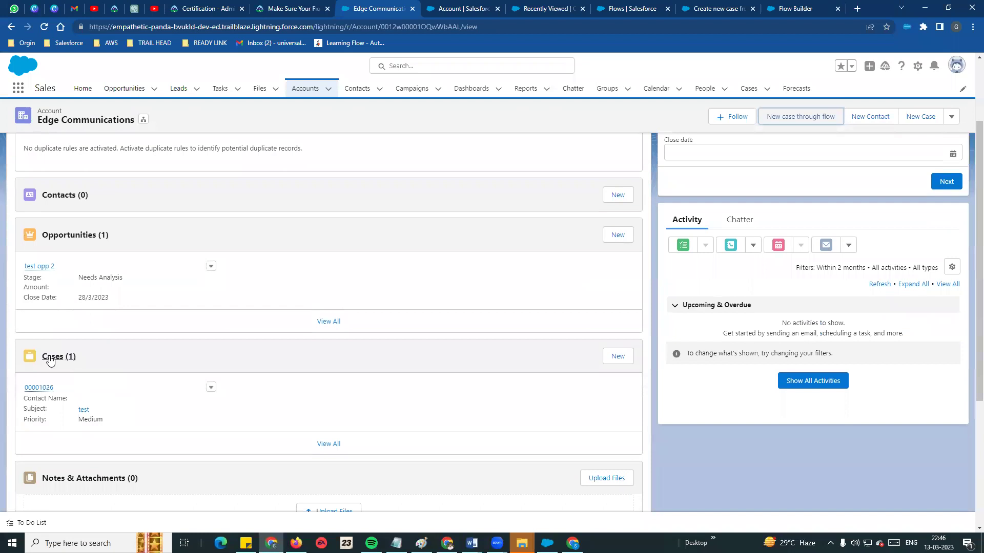
scroll(150, 345, up, 2)
click(394, 161)
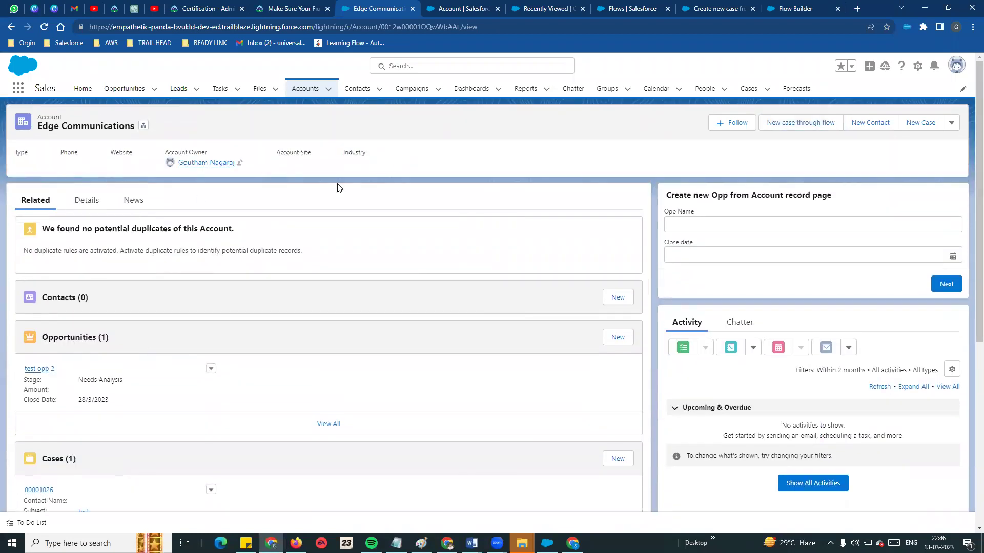
scroll(66, 424, down, 1)
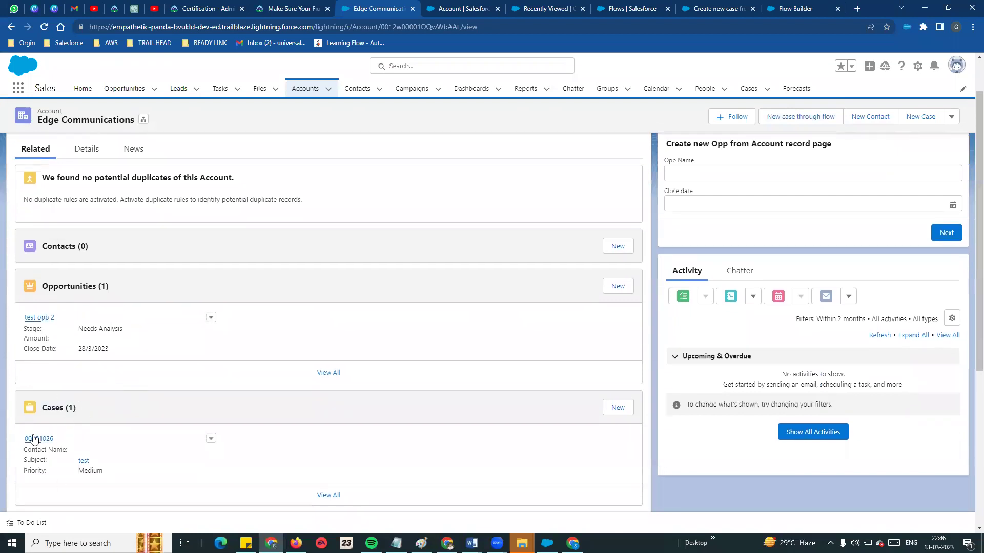
mouse_move(33, 441)
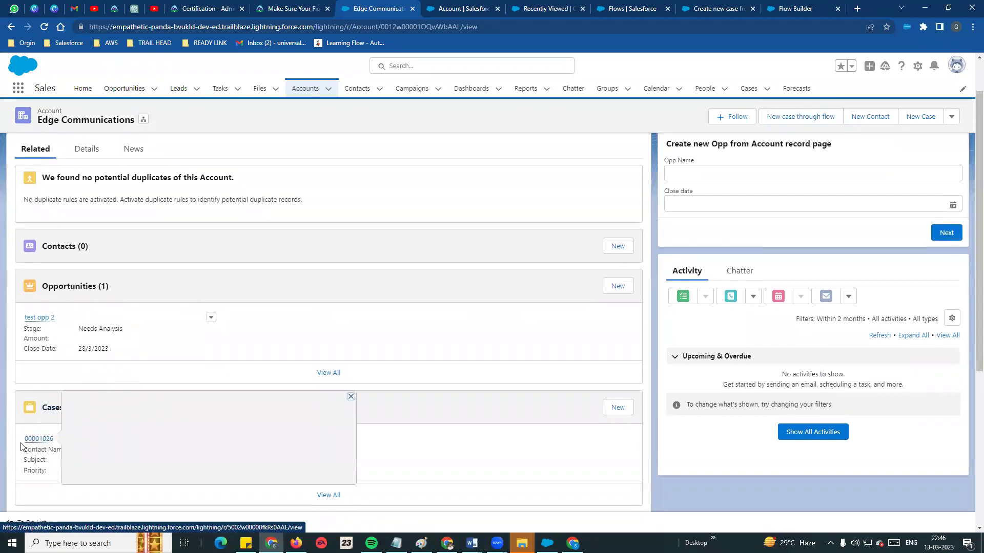
triple_click(23, 472)
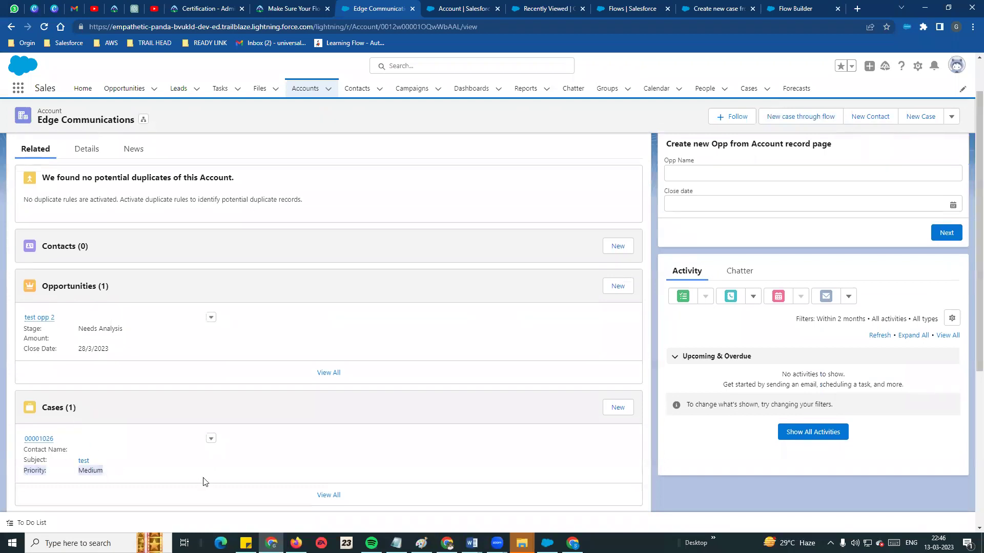